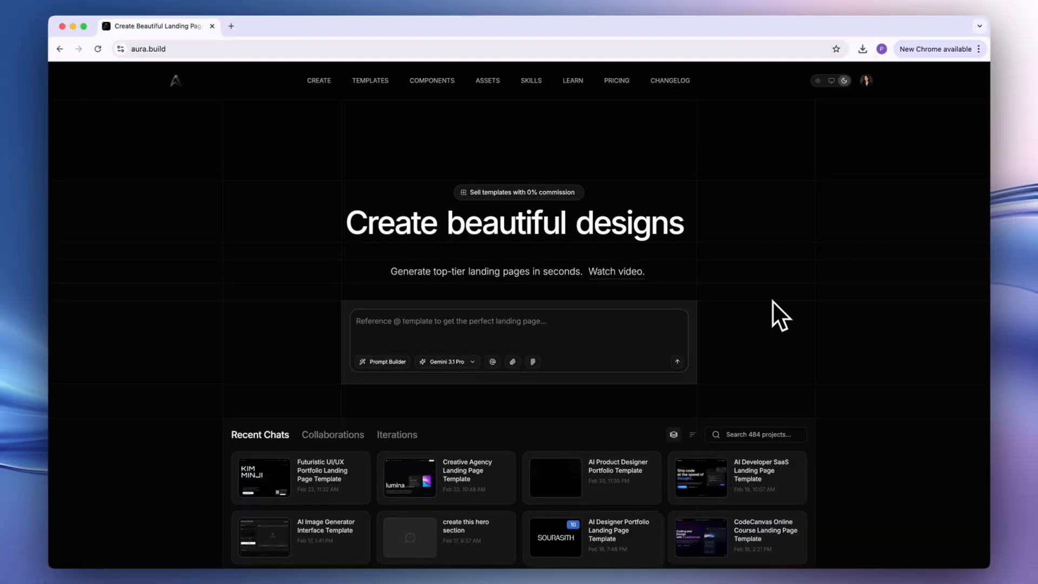
Open the asset library and filter it to portrait images with a 16:9 ratio.
left_click(487, 82)
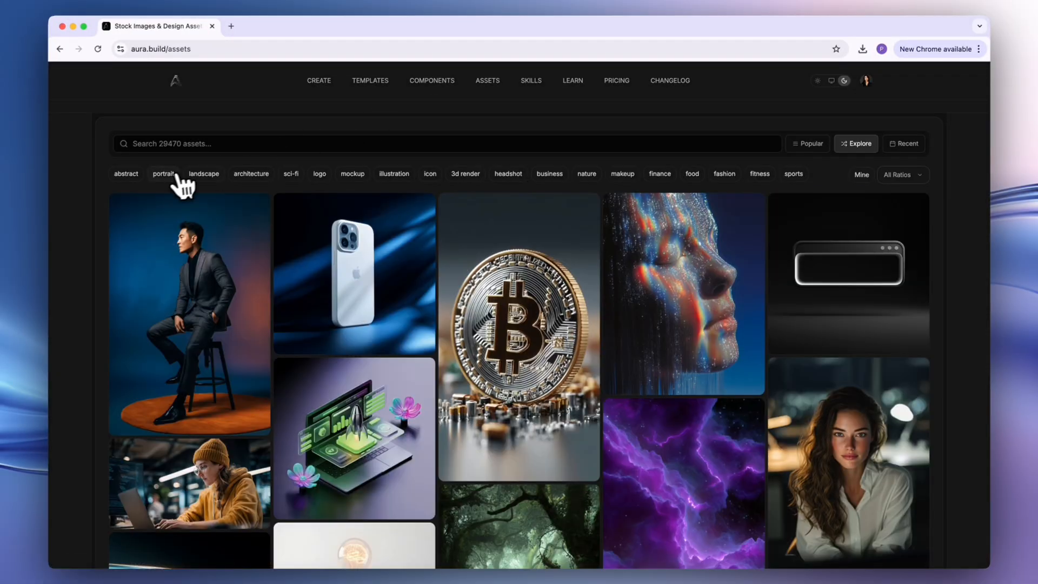
left_click(163, 173)
left_click(892, 176)
left_click(868, 210)
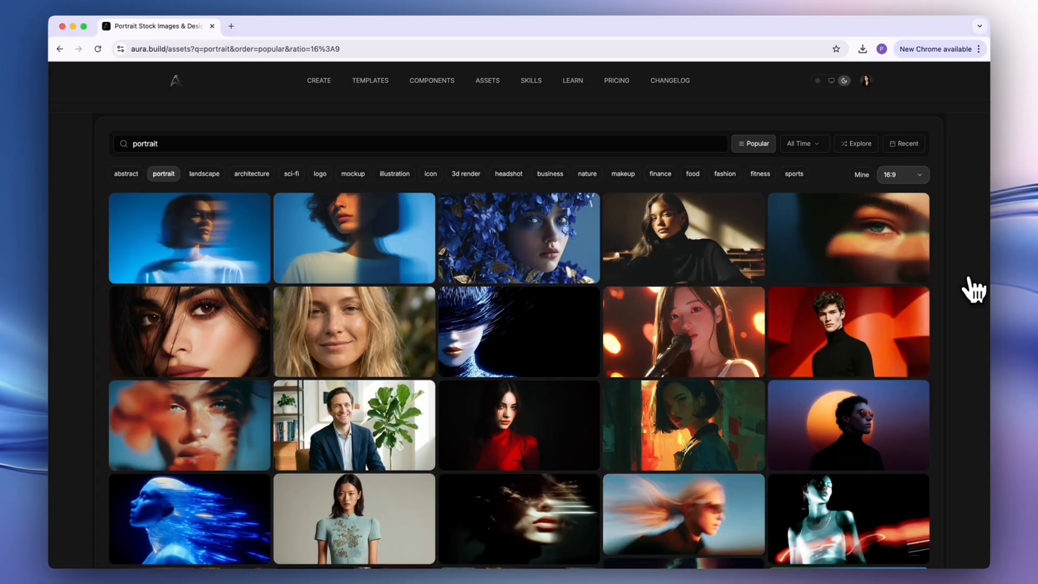
Browse the portrait results and preview the "Futuristic portrait with glowing visor" image.
scroll(968, 292, "down", 3)
scroll(973, 293, "down", 4)
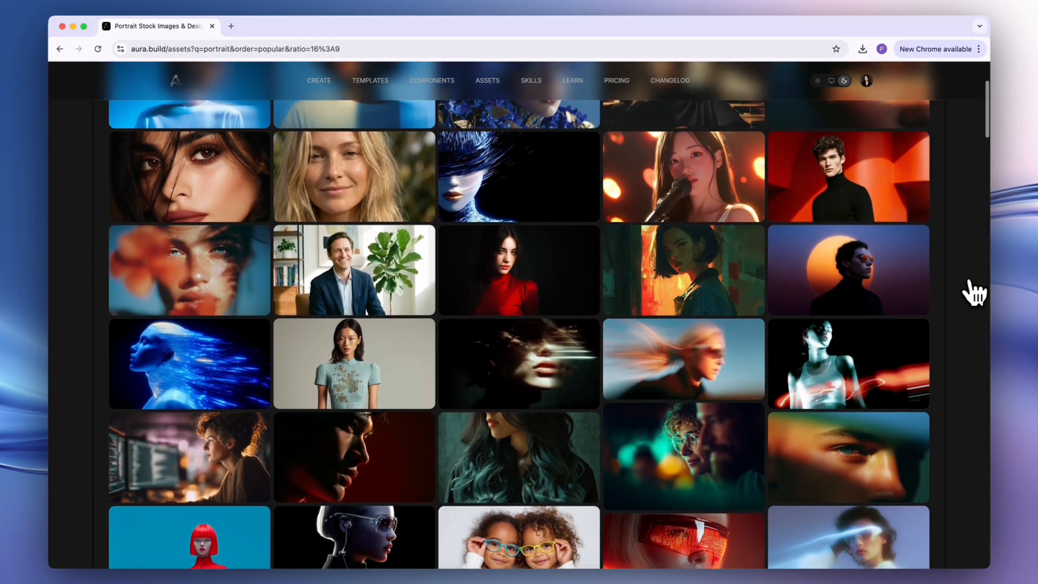
scroll(973, 292, "down", 5)
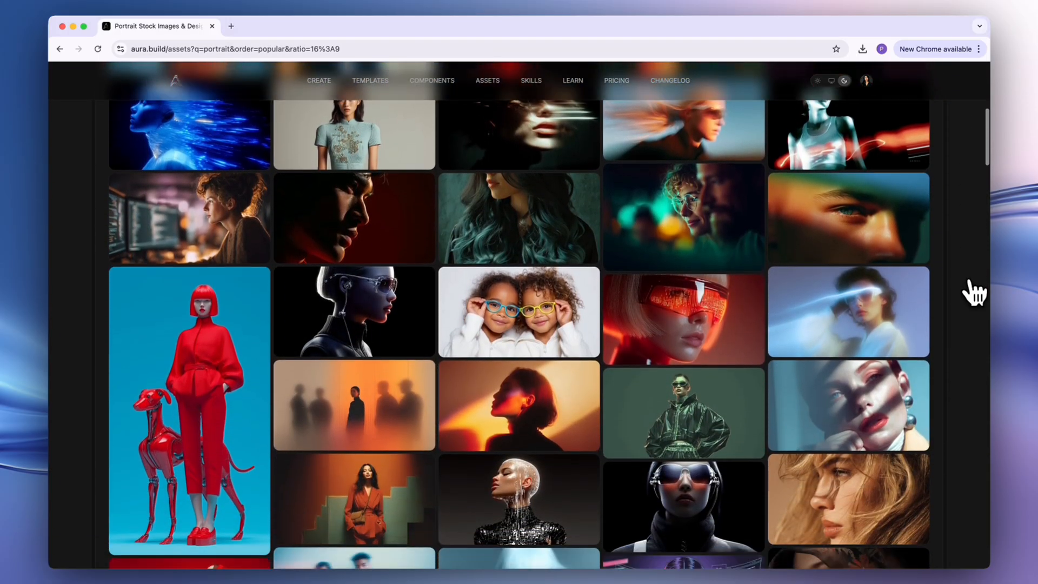
scroll(846, 331, "down", 3)
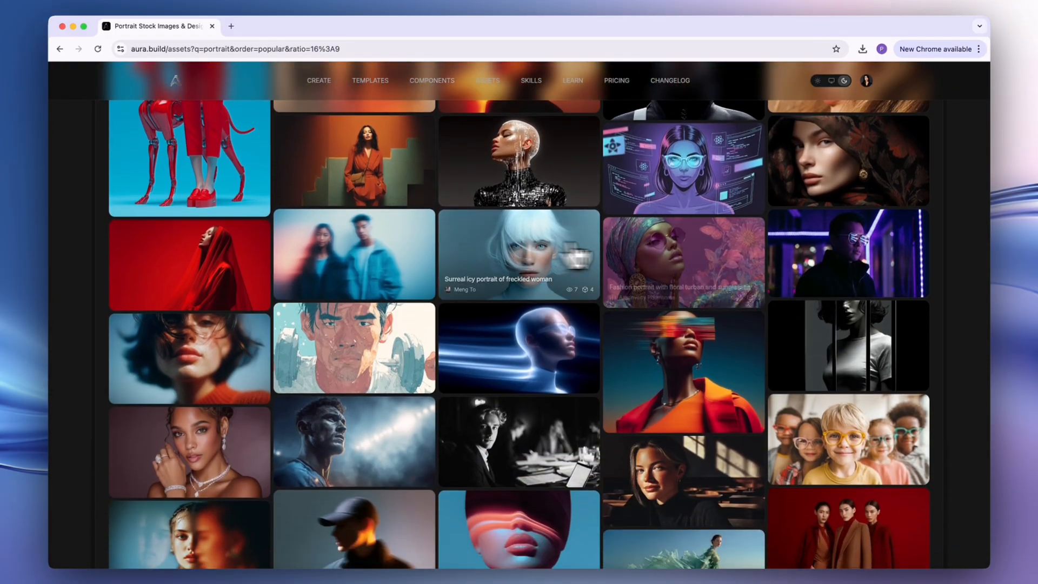
scroll(973, 372, "down", 4)
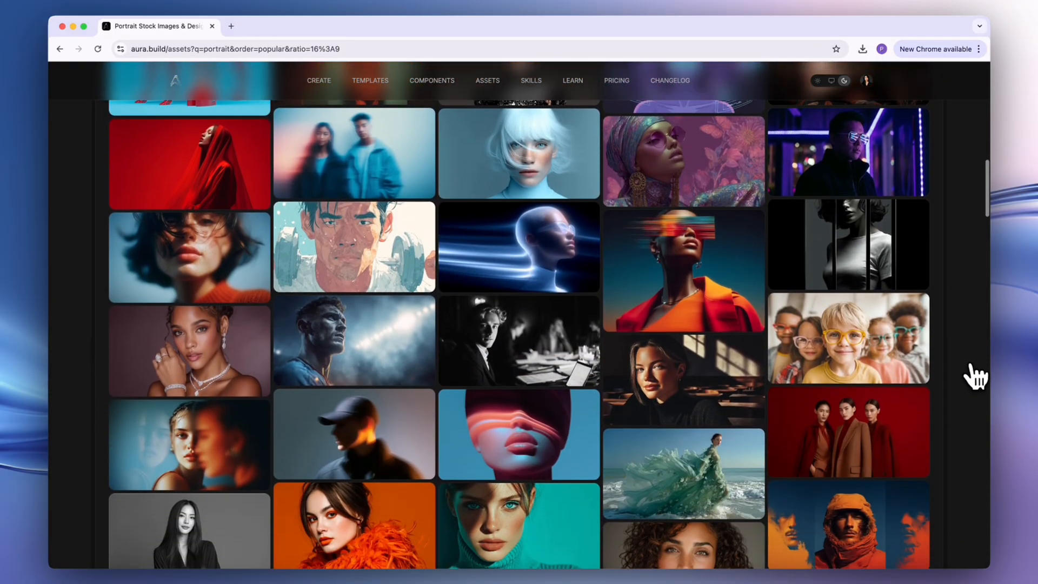
scroll(973, 372, "down", 3)
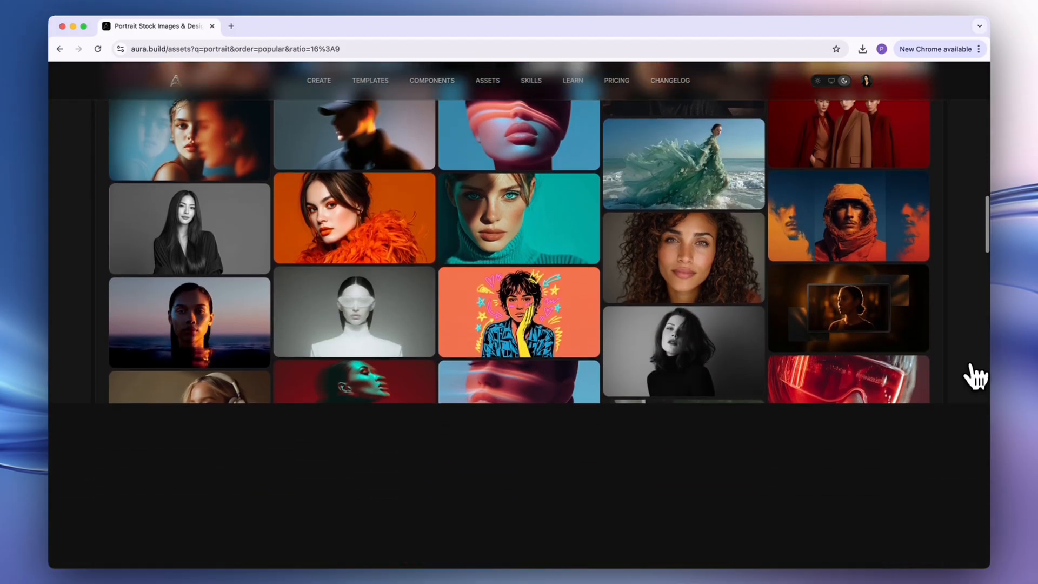
left_click(427, 335)
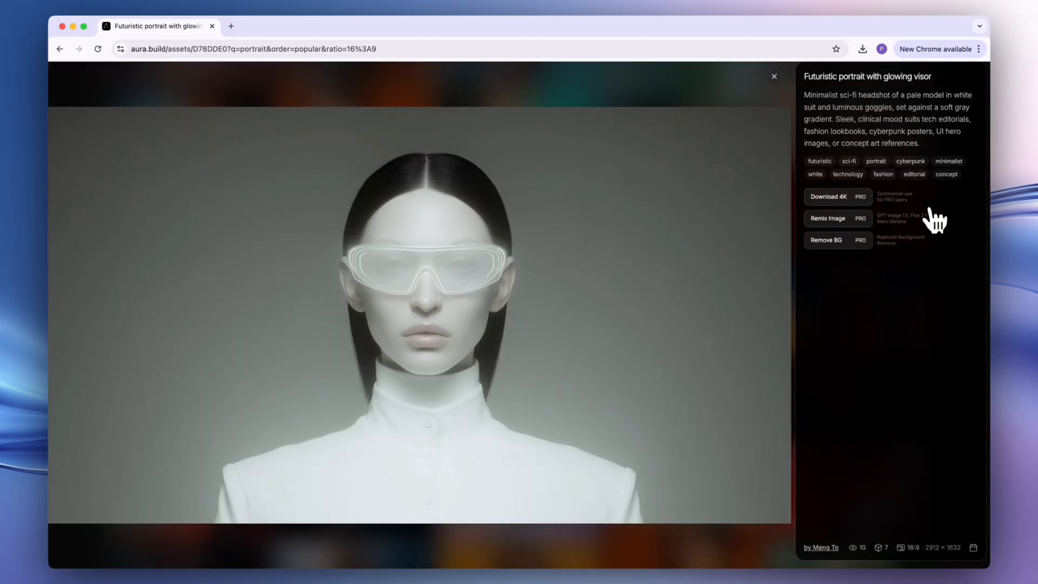
left_click(774, 76)
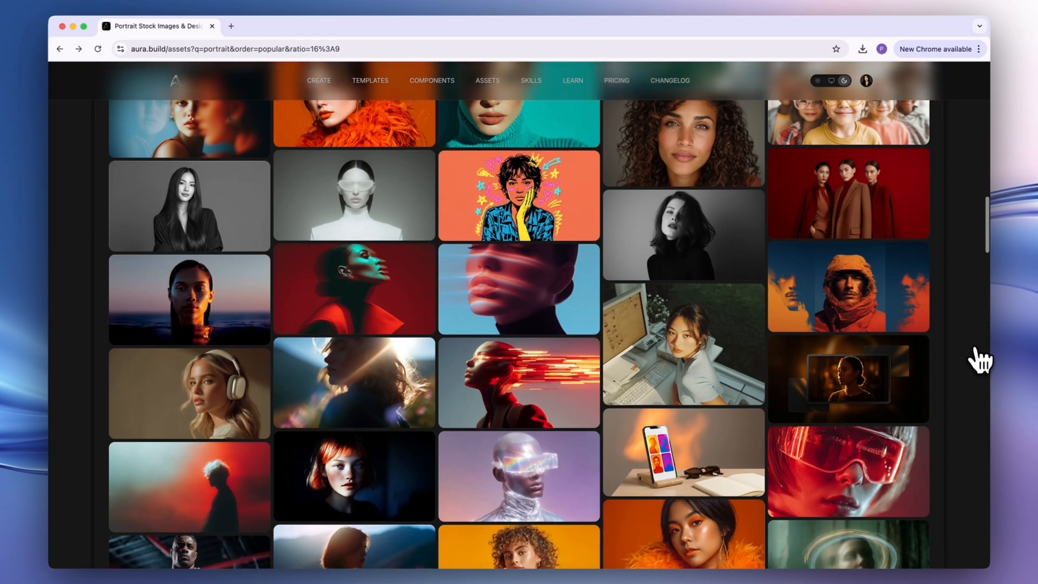
Find and open the asset "Futuristic portrait of woman in glossy black suit" among the portrait results.
scroll(980, 359, "down", 3)
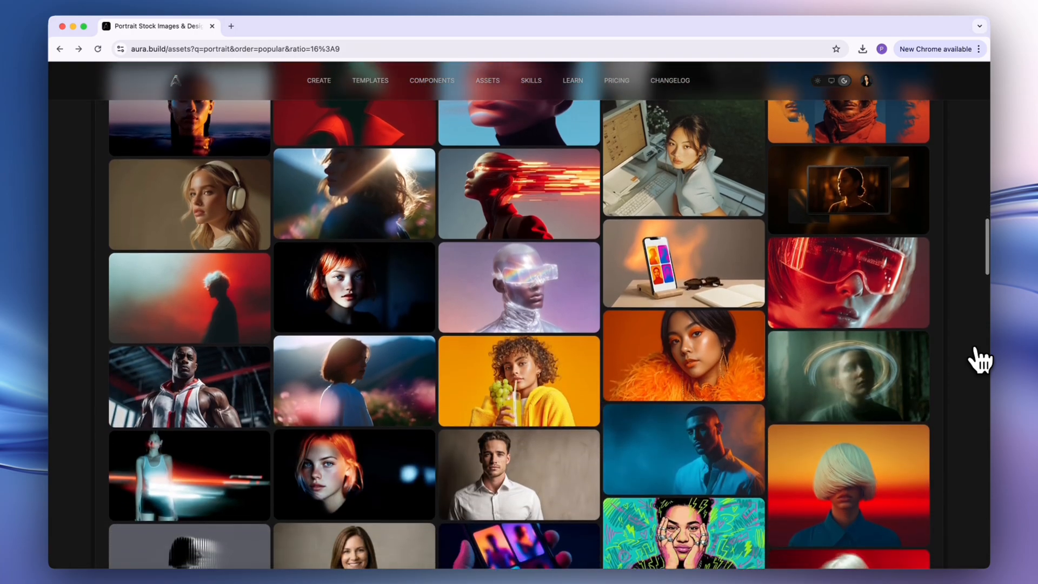
scroll(980, 359, "down", 2)
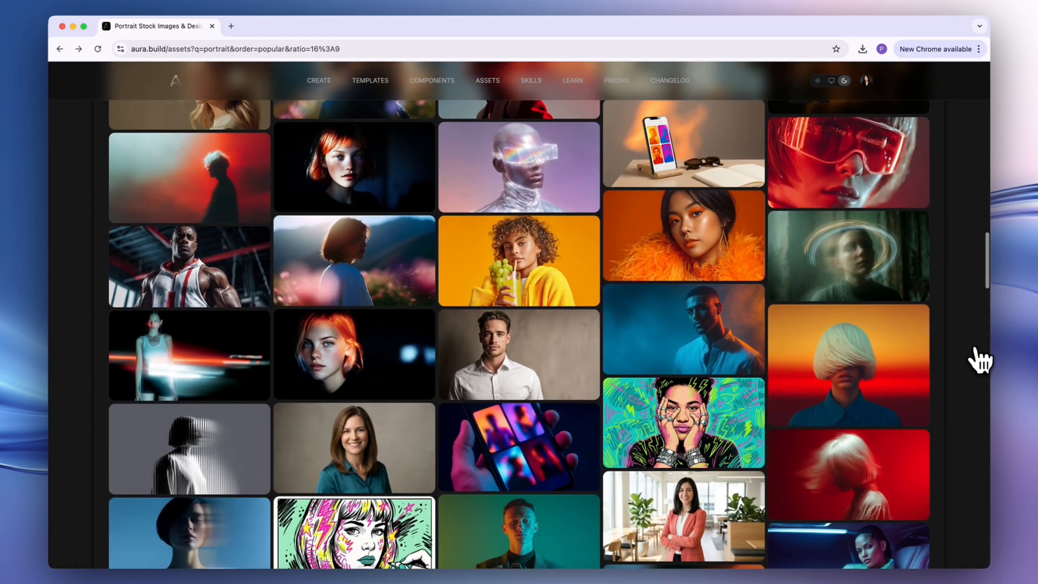
scroll(980, 360, "down", 3)
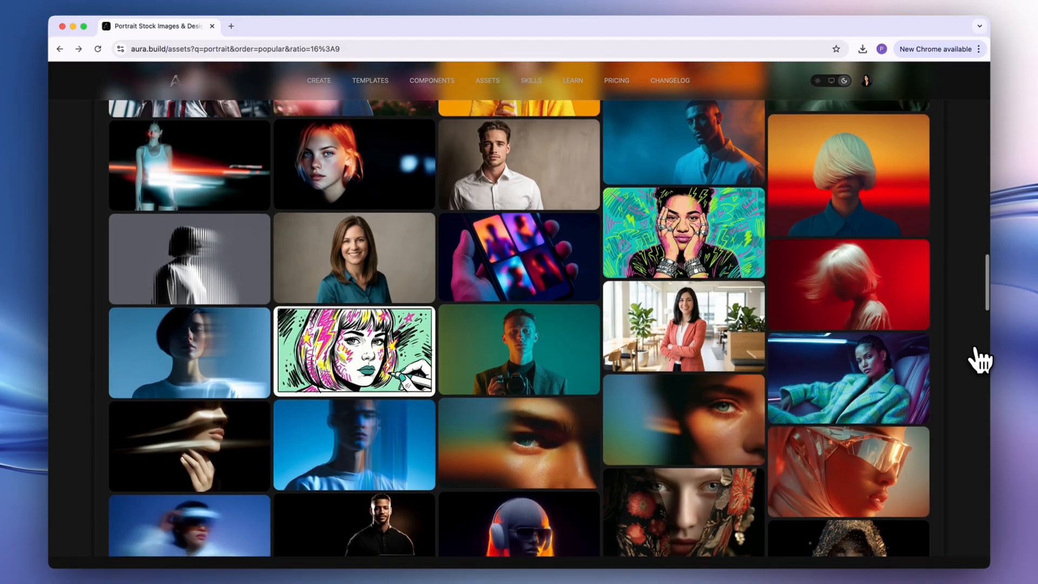
scroll(979, 359, "down", 3)
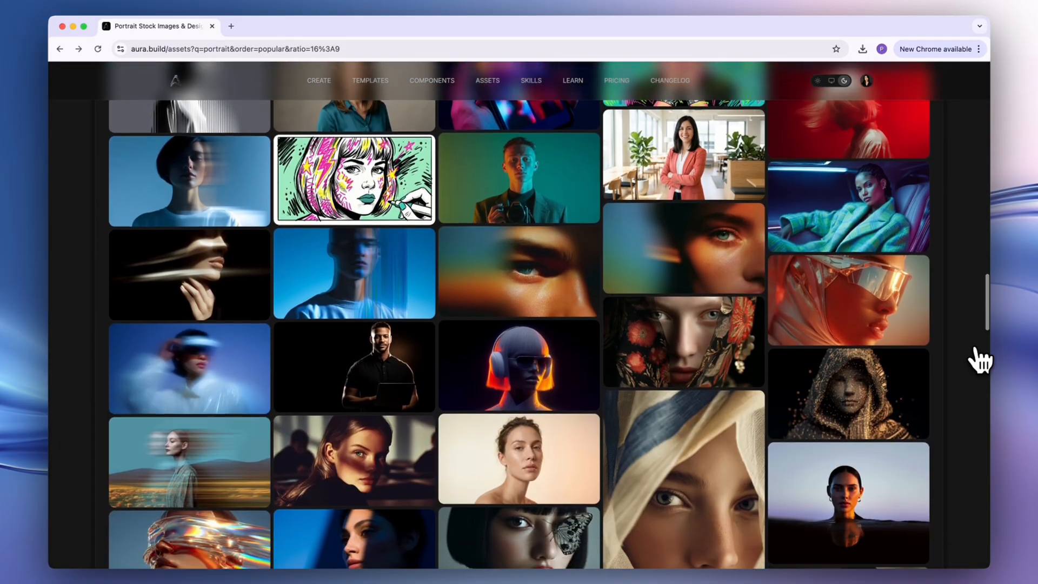
scroll(980, 359, "down", 10)
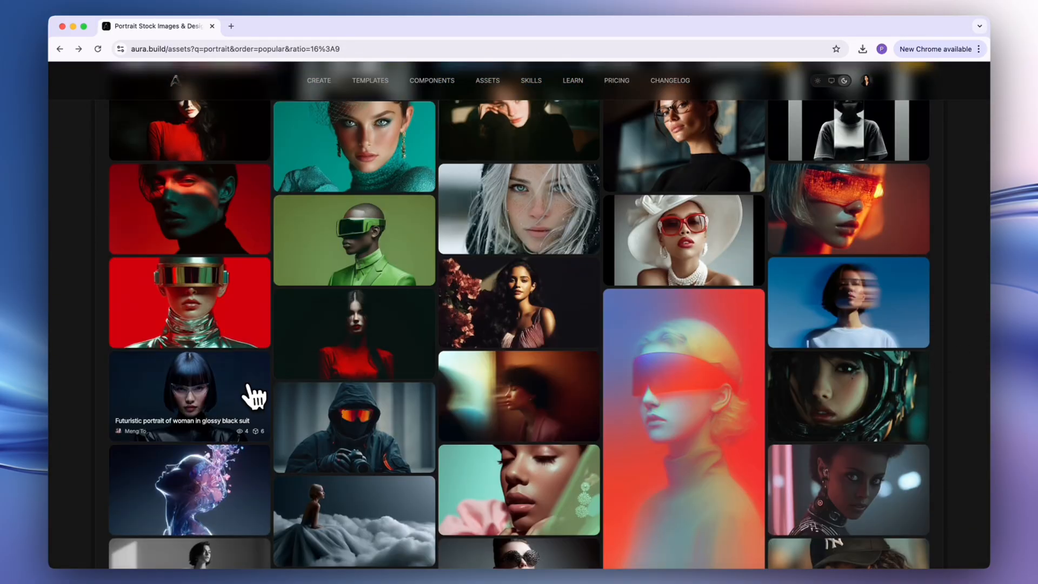
left_click(253, 397)
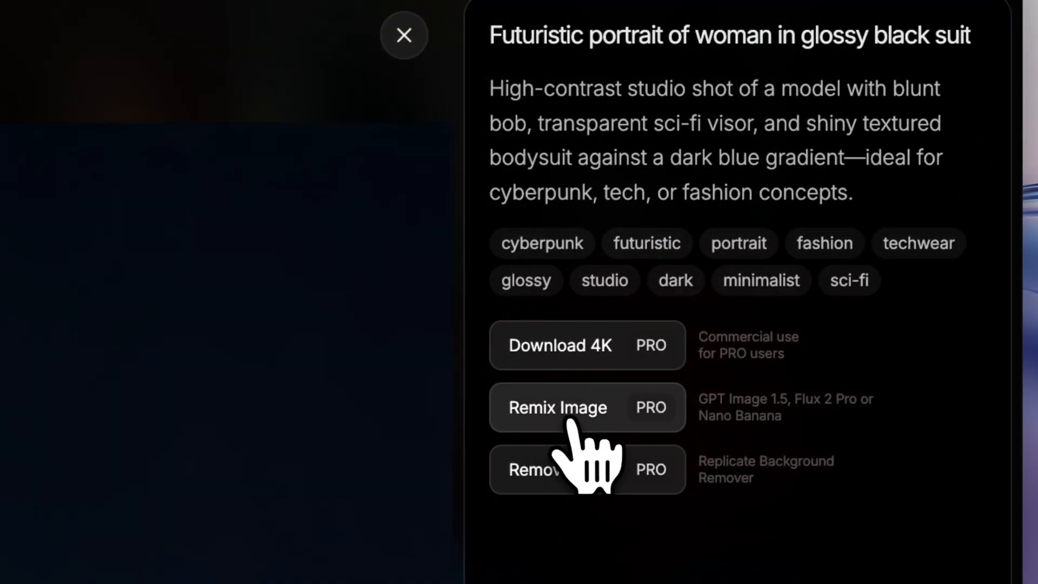
Open Remix Image for the portrait and view the available image generation models.
left_click(572, 422)
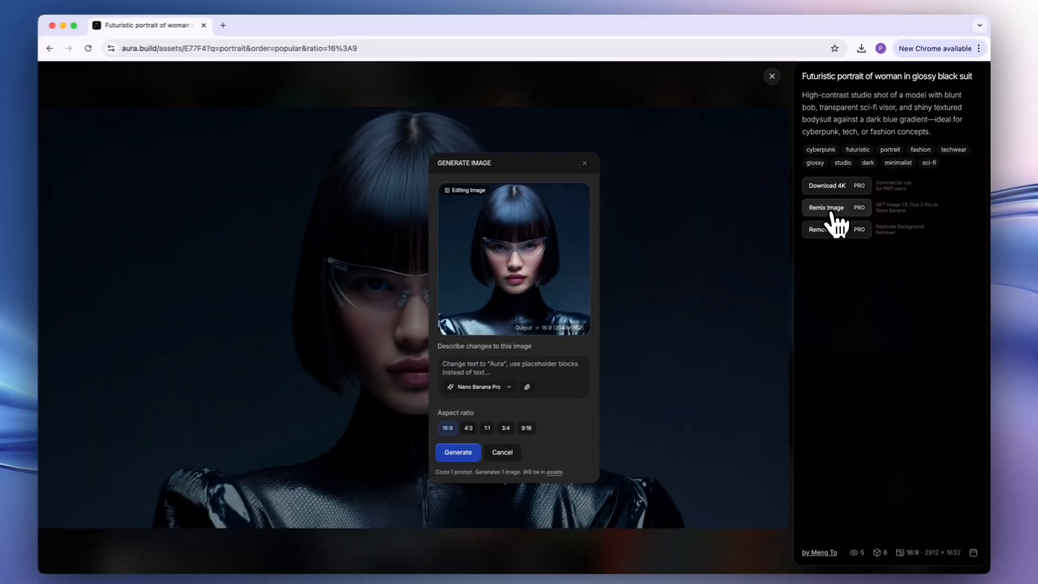
left_click(514, 385)
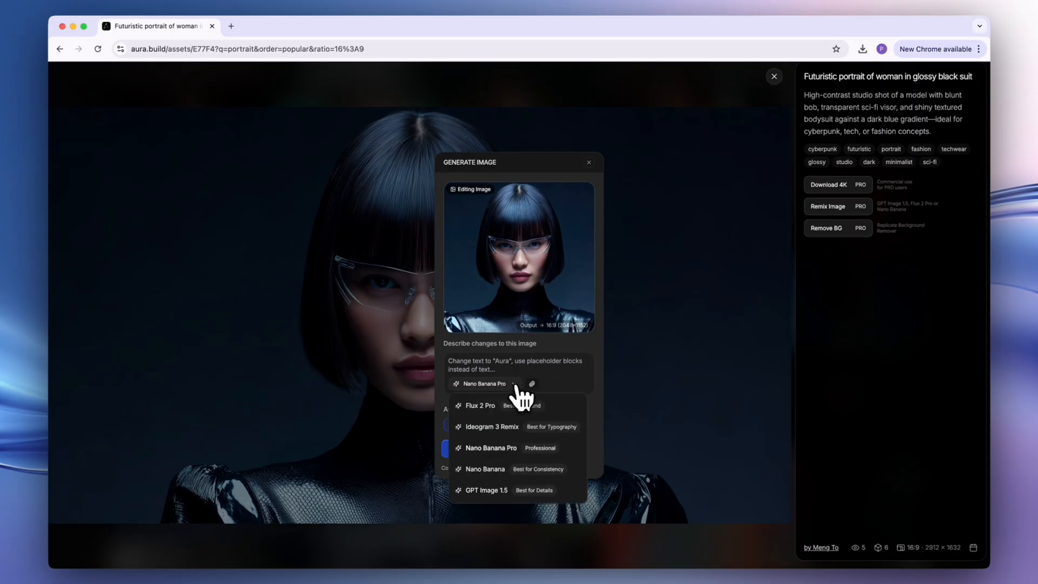
left_click(445, 519)
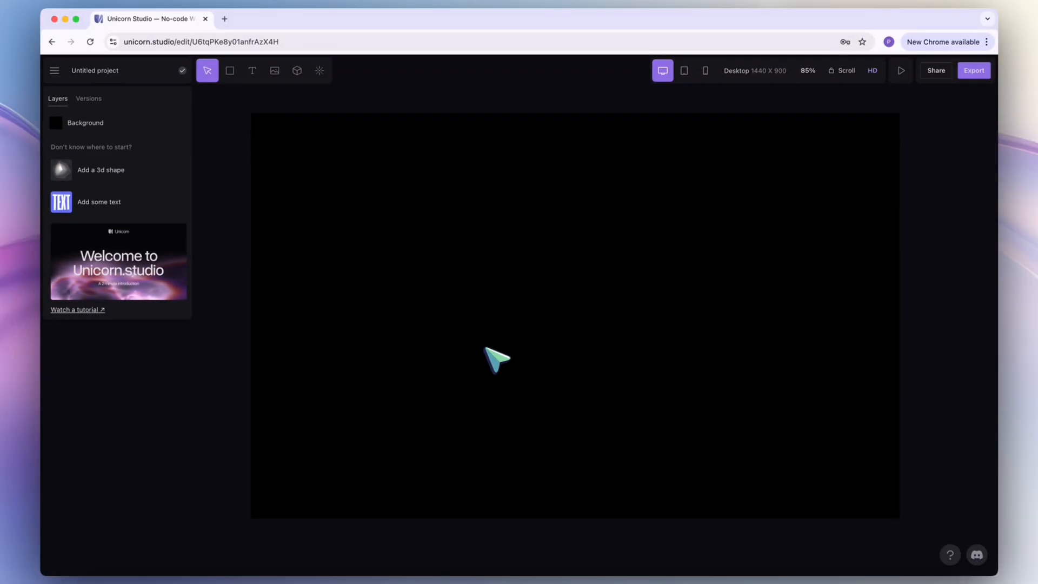
Add the uploaded portrait of the woman with transparent glasses on the blue background and fit it to the artboard.
left_click(275, 71)
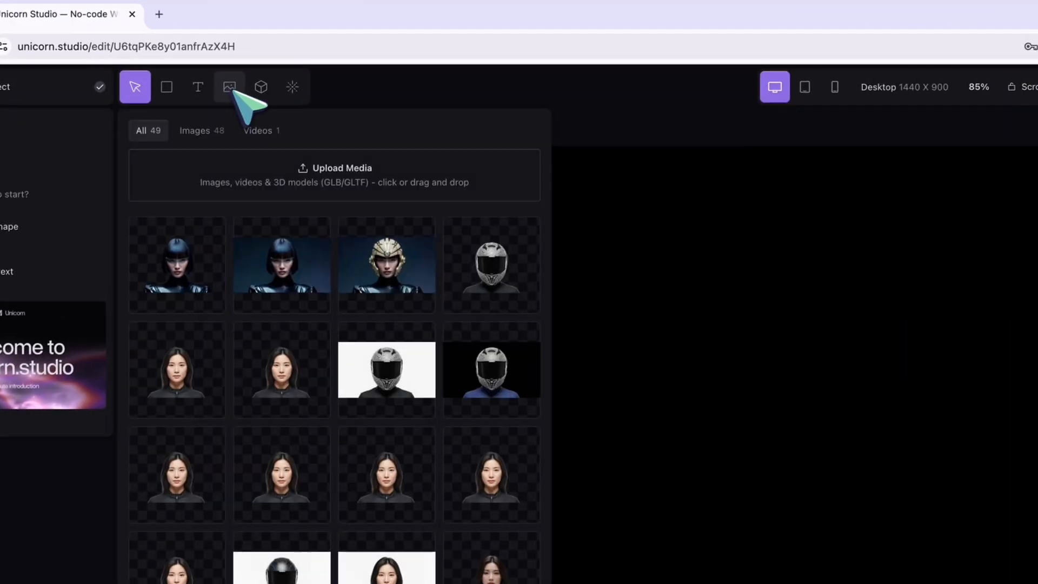
left_click(295, 273)
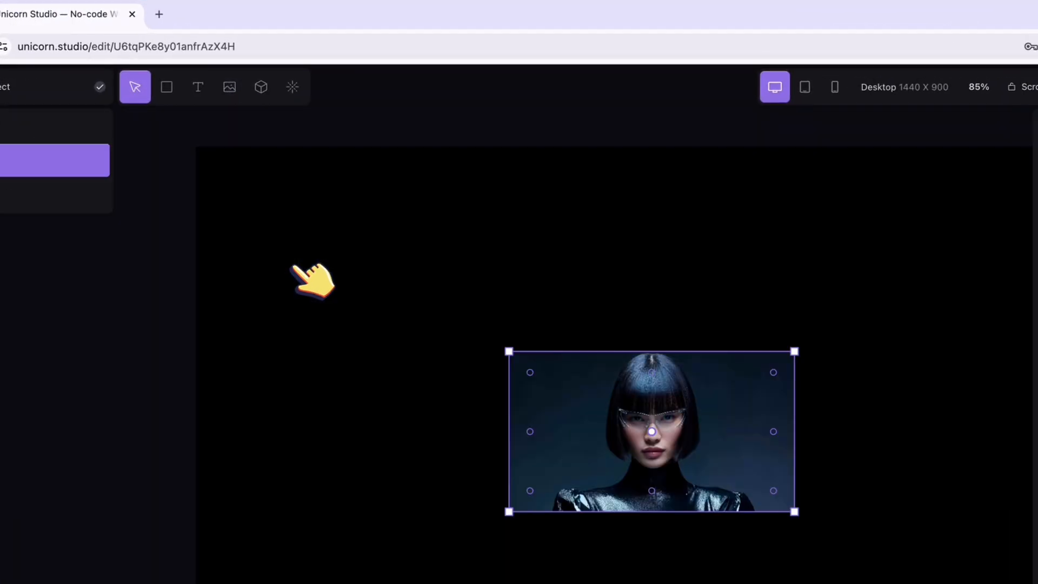
left_click(1026, 260)
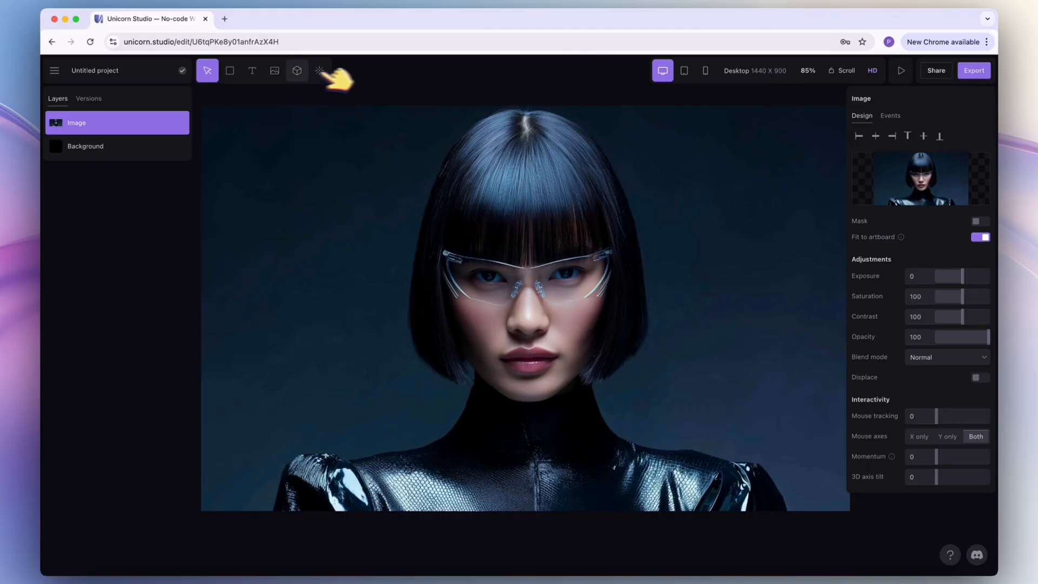
Add the uploaded portrait with the golden jeweled helmet above the first image and fit it to the artboard.
left_click(15, 96)
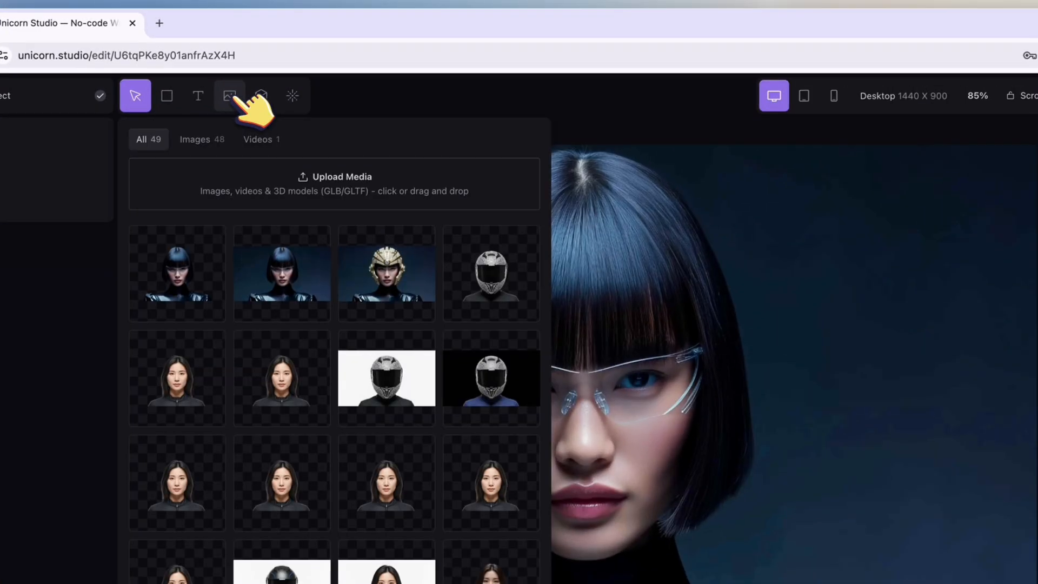
left_click(414, 259)
left_click(1011, 271)
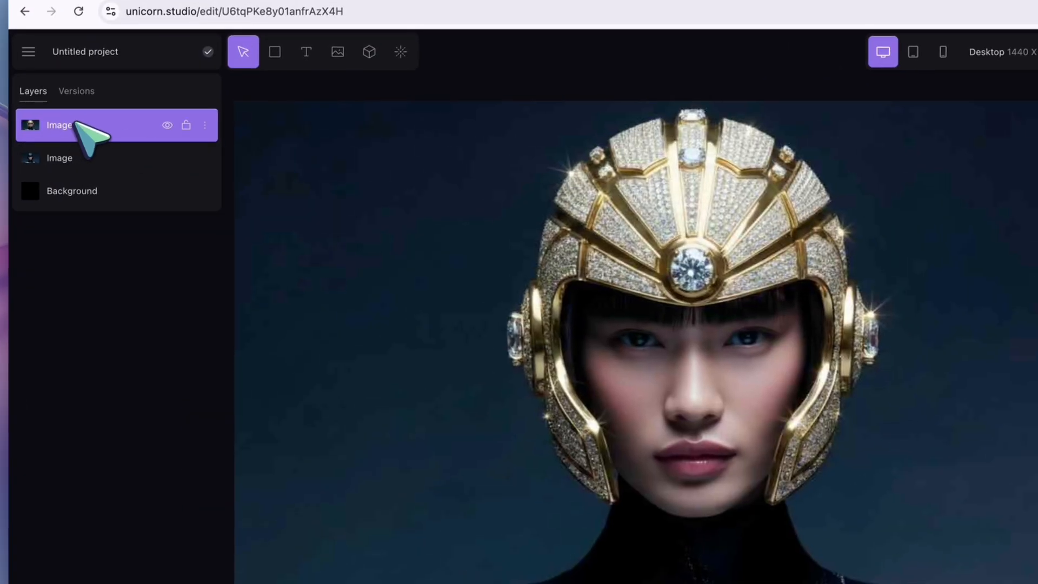
Add a Mouse trail effect to the helmet image with type Reveal Background, scale 0 and background opacity 0%.
left_click(76, 22)
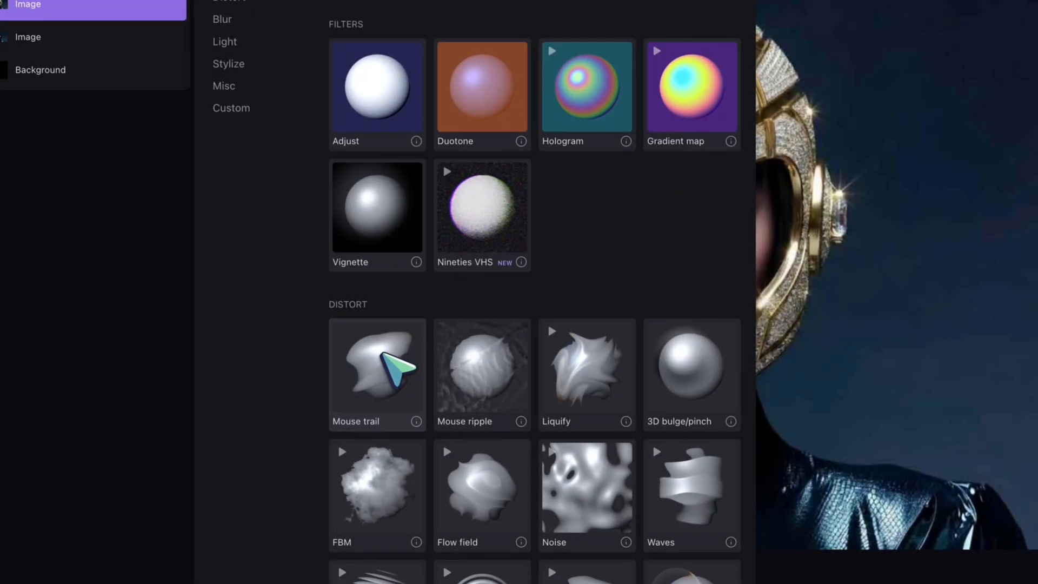
left_click(397, 369)
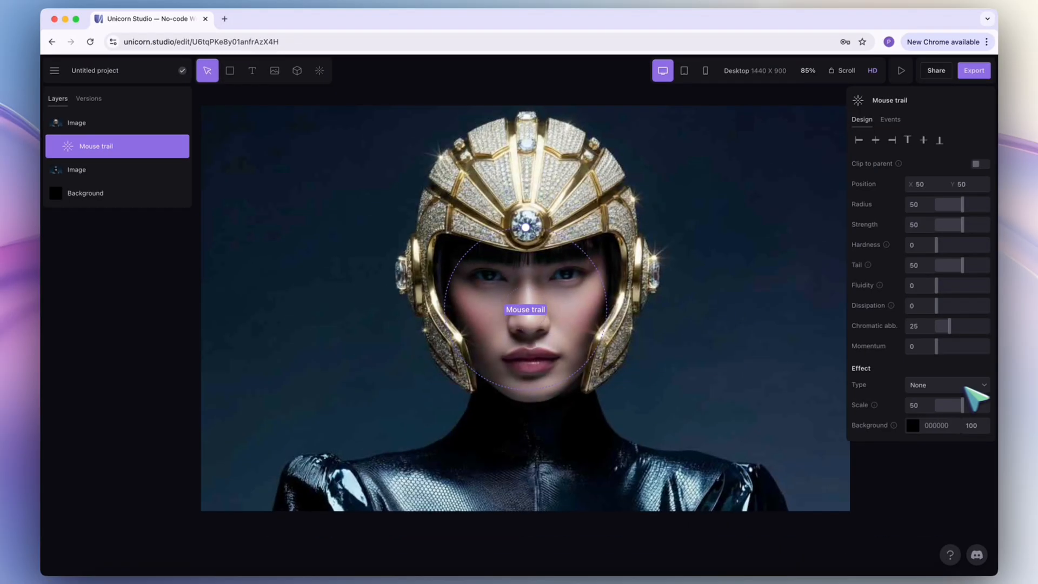
left_click(971, 385)
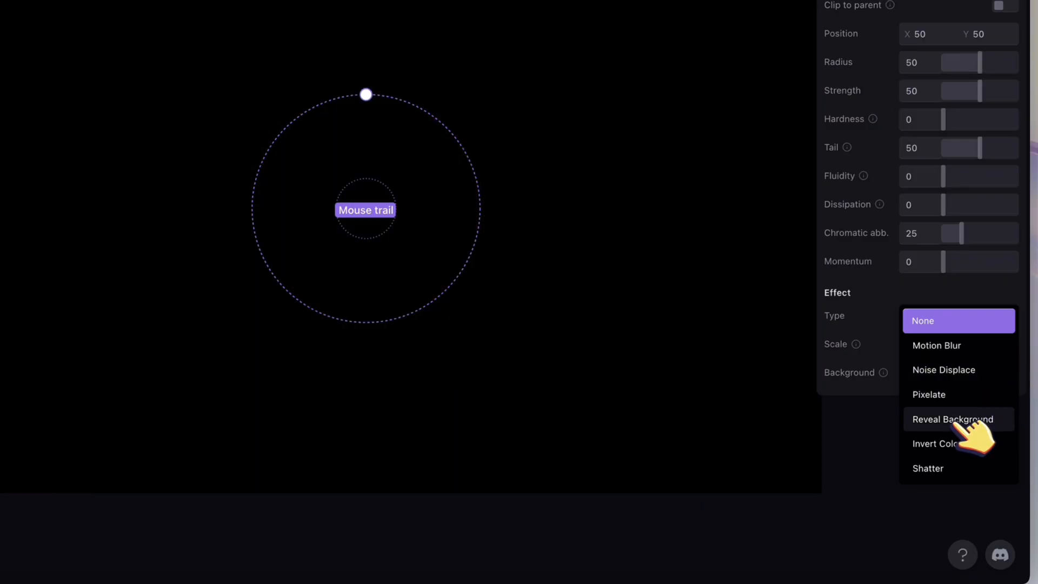
left_click(971, 432)
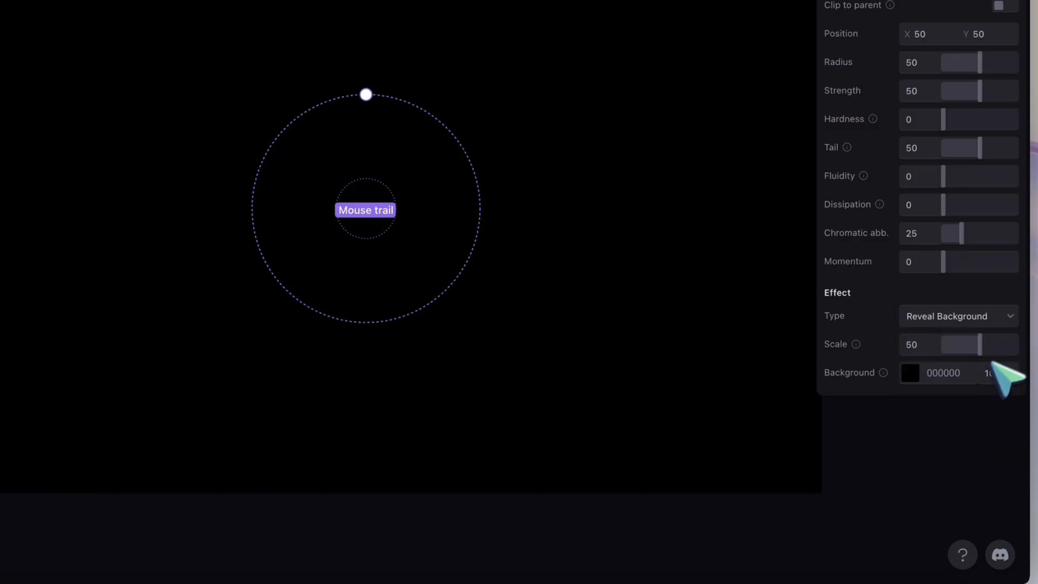
left_click_drag(988, 353, 925, 346)
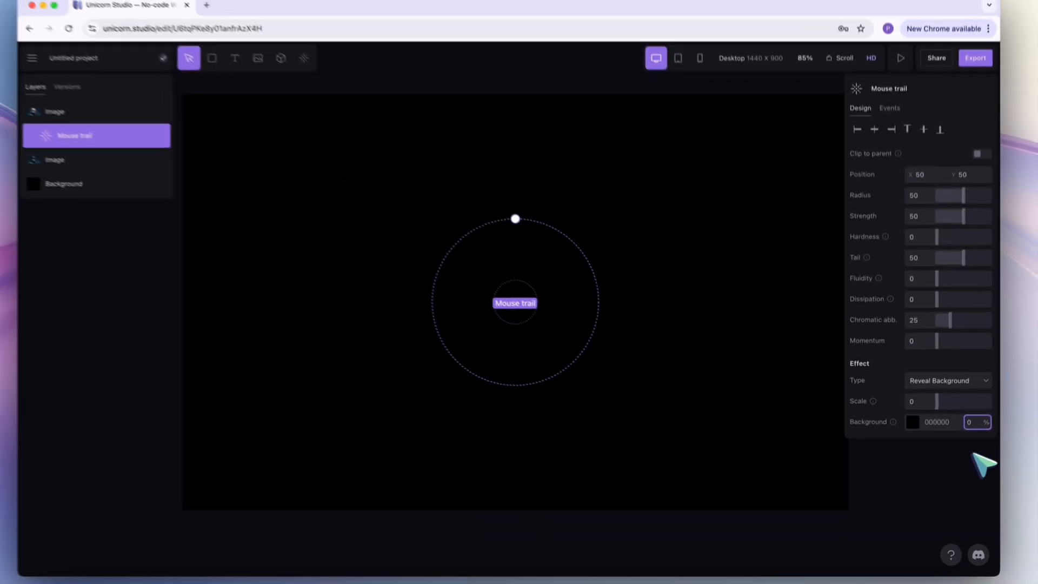
key("Return")
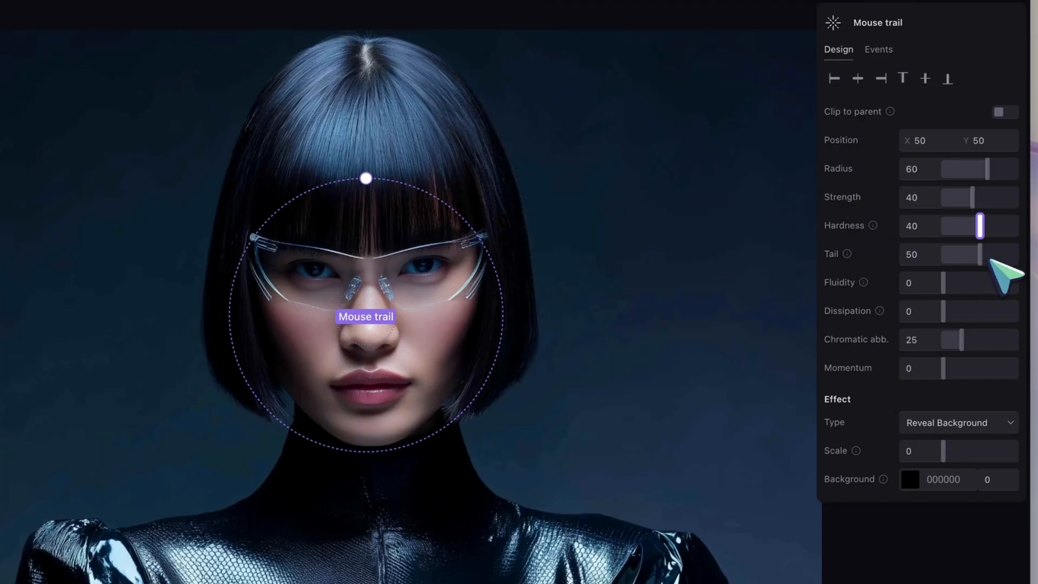
Try the mouse trail's tail at 0, and set it to 60.
left_click_drag(988, 253, 741, 216)
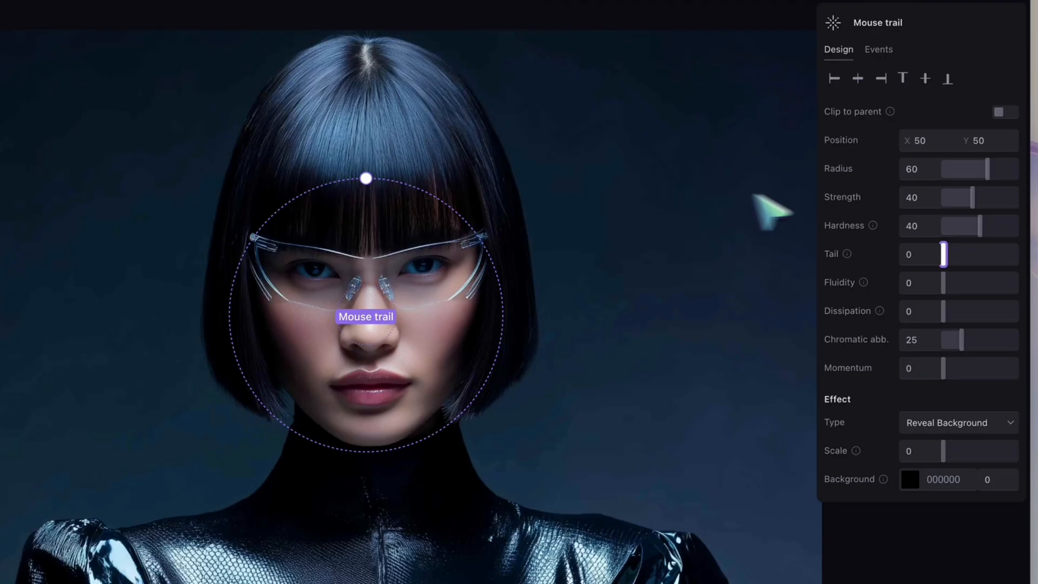
left_click_drag(955, 256, 982, 256)
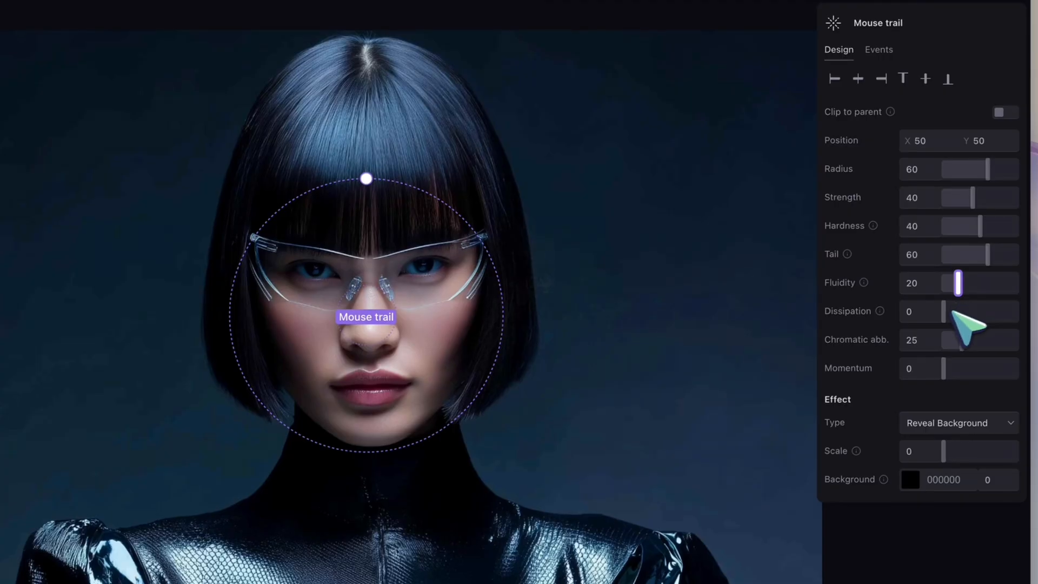
Try the mouse trail's dissipation at 100 and 0, and set it to 80.
left_click_drag(961, 313, 1017, 311)
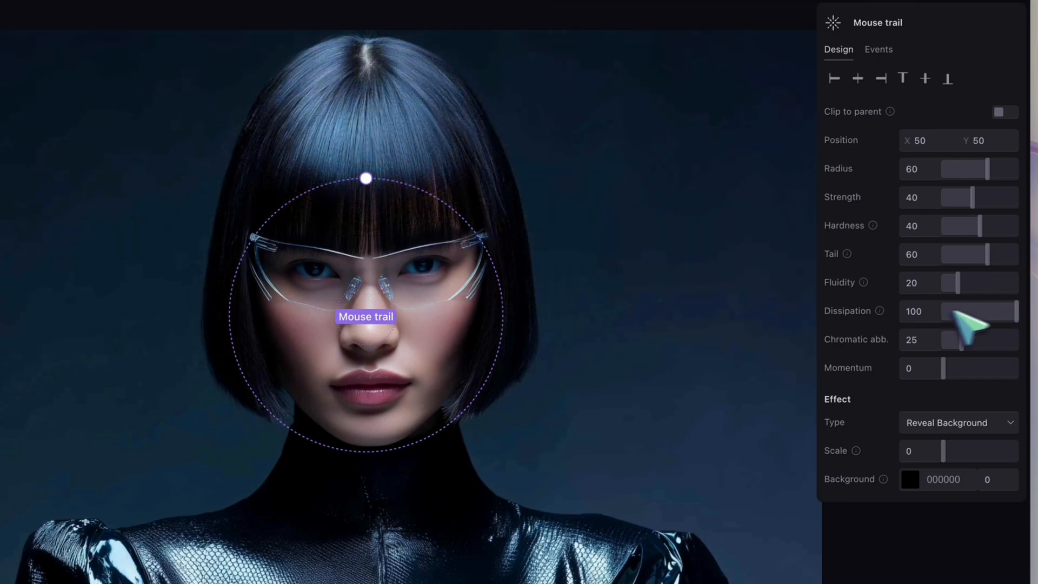
left_click_drag(1016, 312, 932, 311)
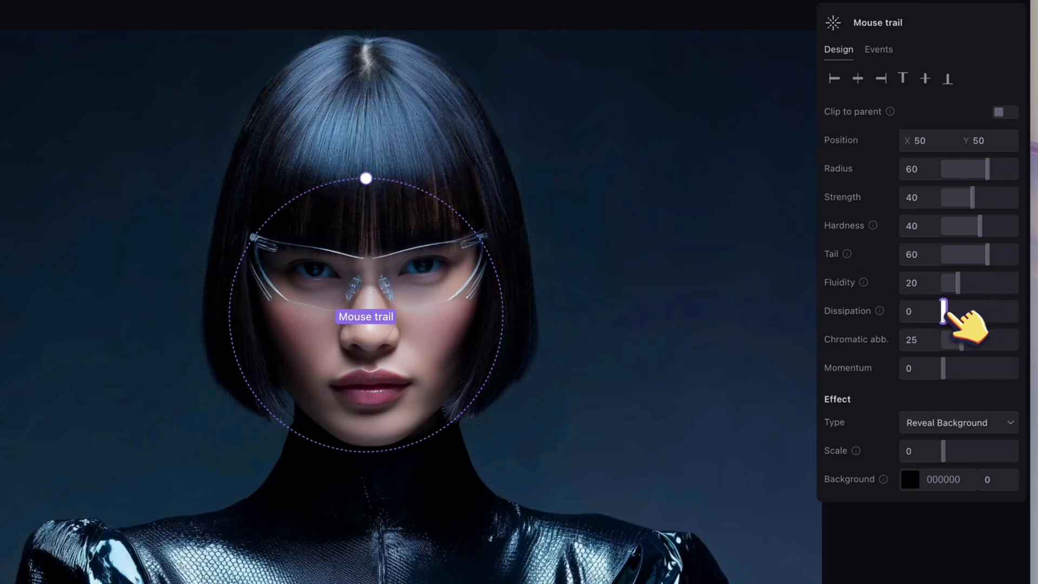
left_click(972, 312)
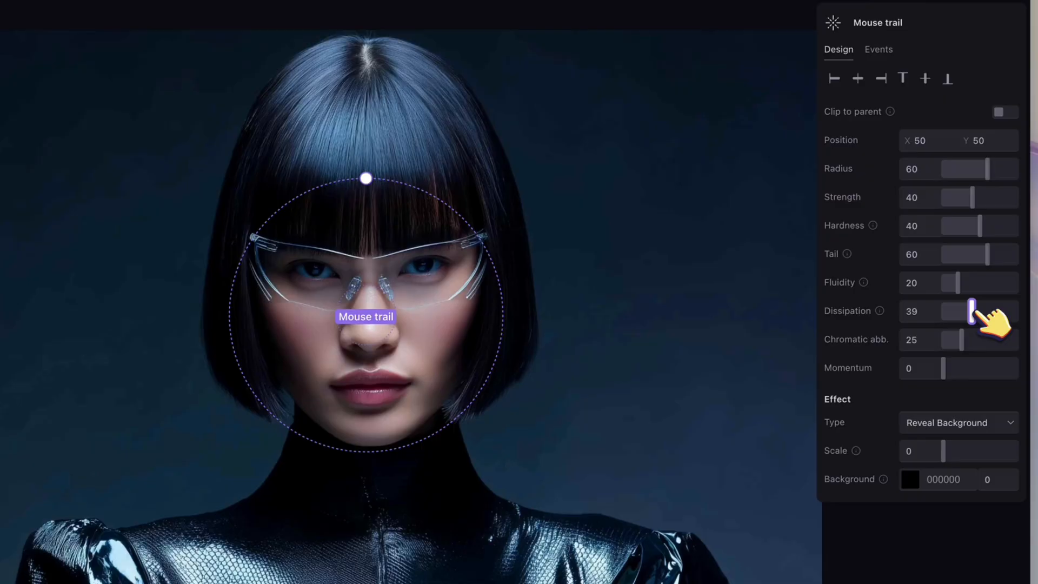
left_click_drag(972, 312, 996, 311)
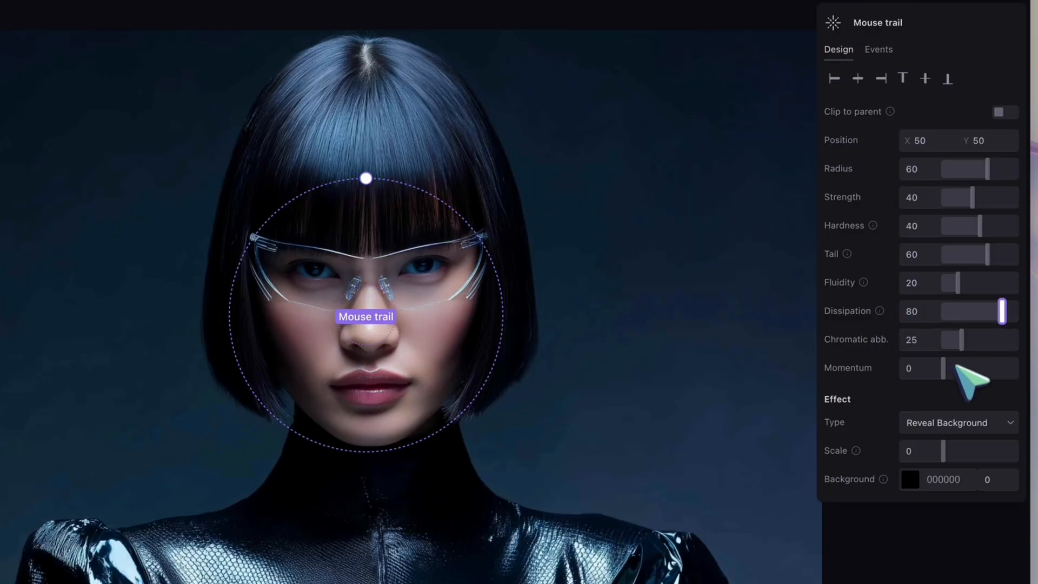
Raise the first mouse trail's momentum, and add a second Mouse trail effect with type Pixelate.
left_click_drag(948, 369, 980, 369)
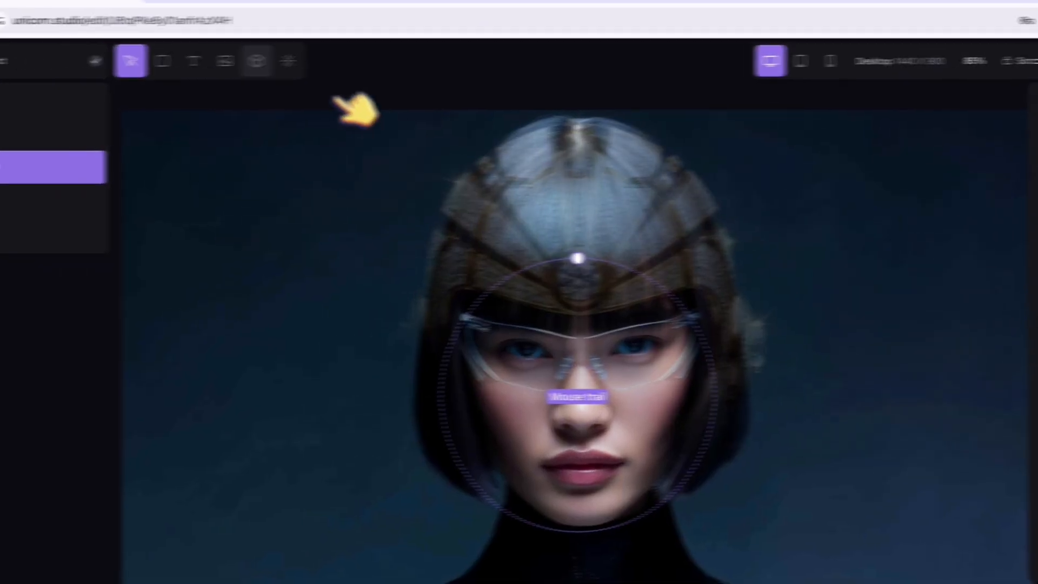
left_click(211, 64)
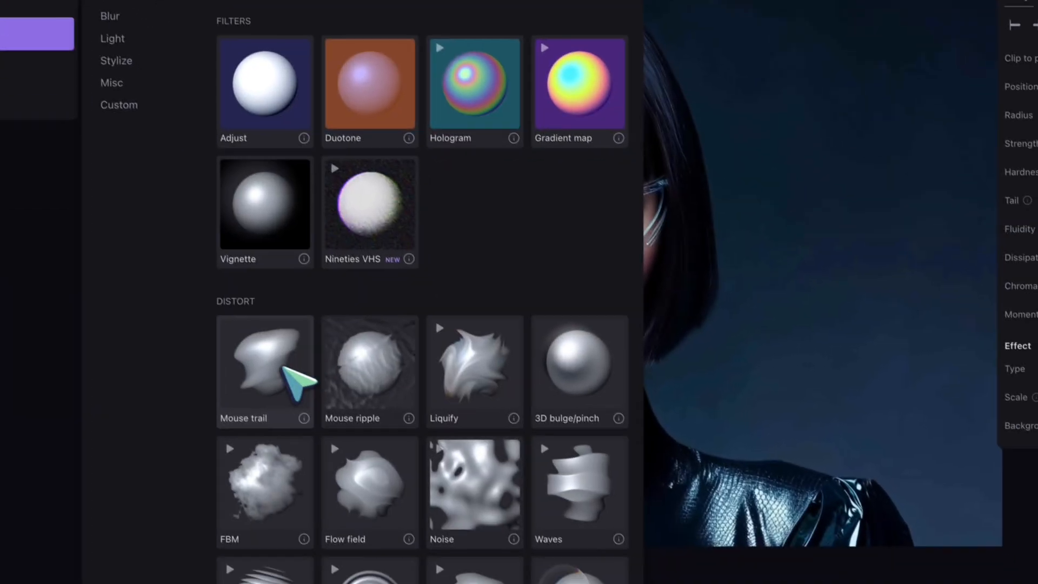
left_click(283, 367)
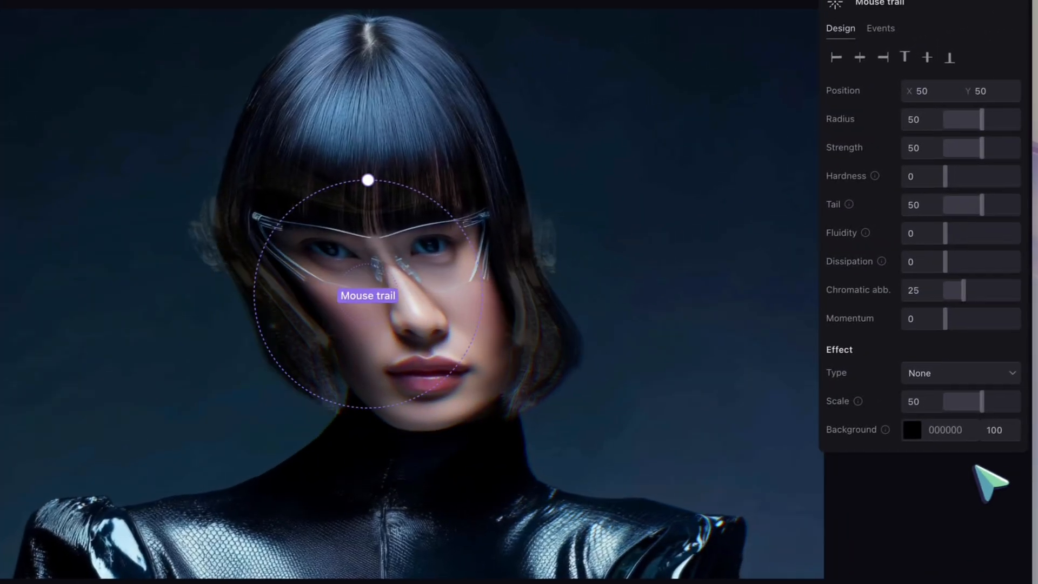
left_click(966, 377)
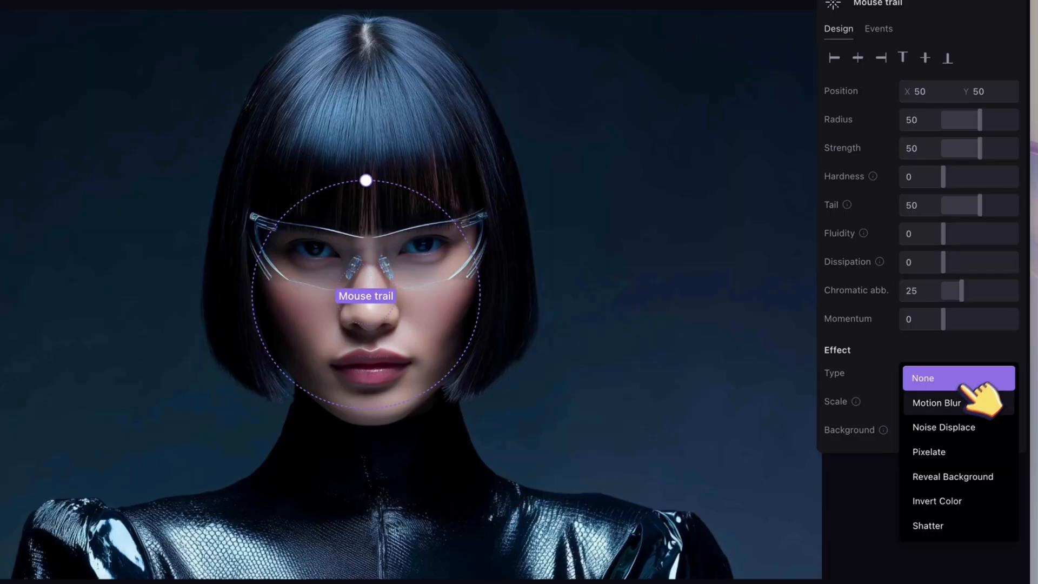
left_click(930, 452)
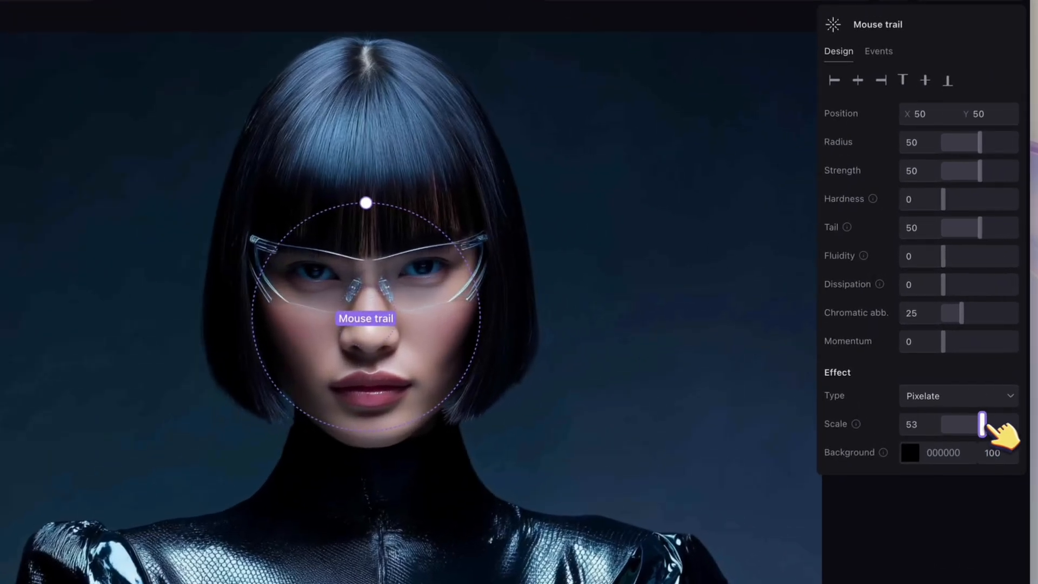
Set the Pixelate mouse trail's scale to 20, radius to 20, strength to 10 and hardness to 20, and reduce its tail.
left_click_drag(962, 385, 947, 387)
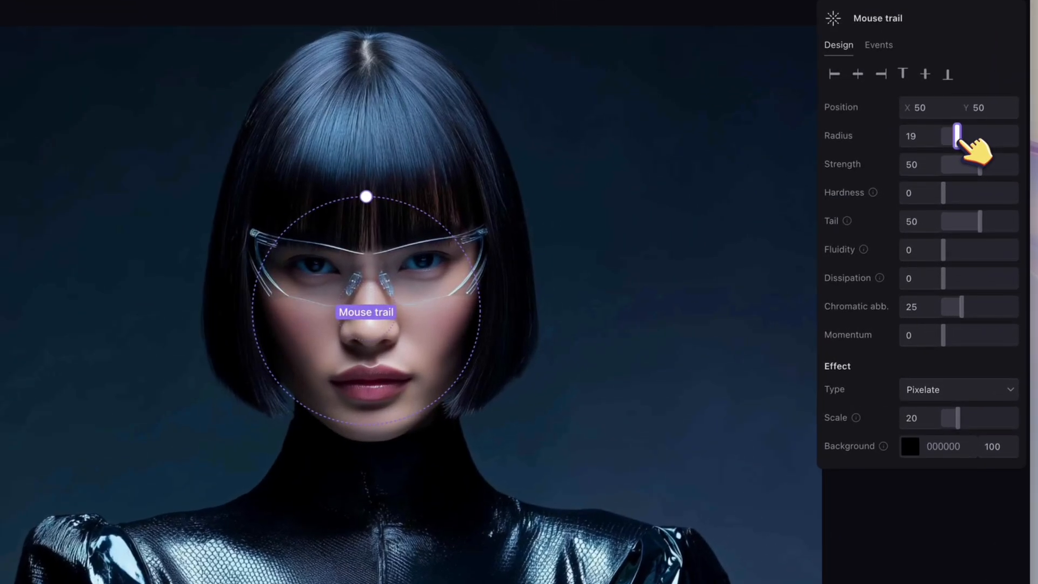
left_click_drag(949, 185, 952, 187)
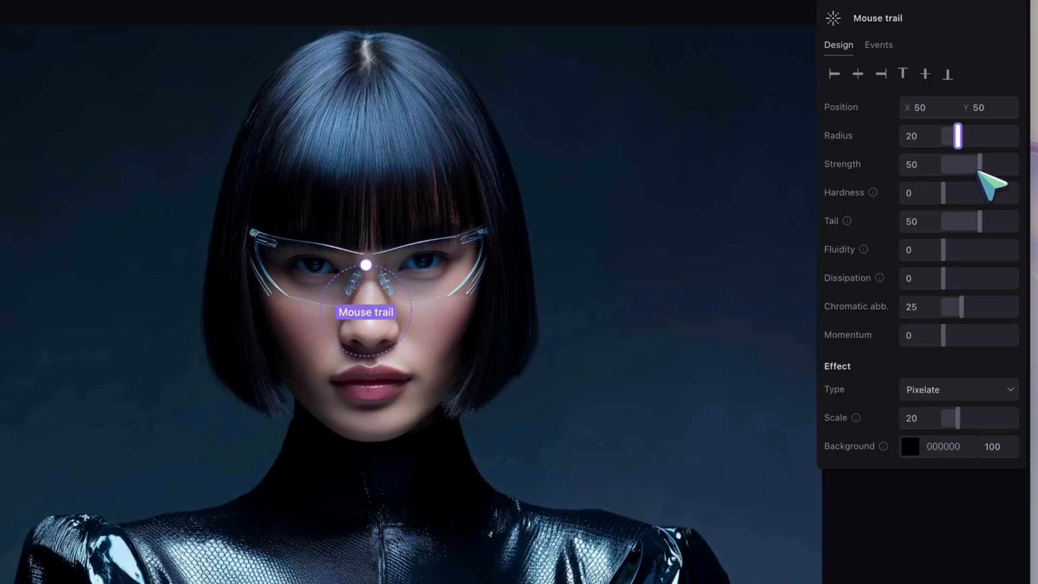
left_click_drag(979, 172, 952, 165)
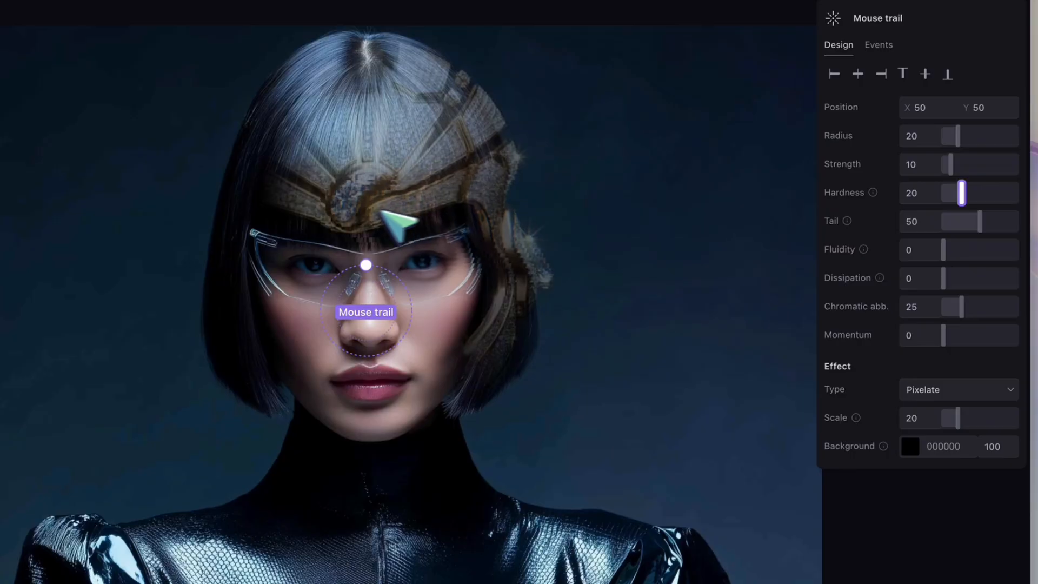
left_click_drag(991, 223, 963, 222)
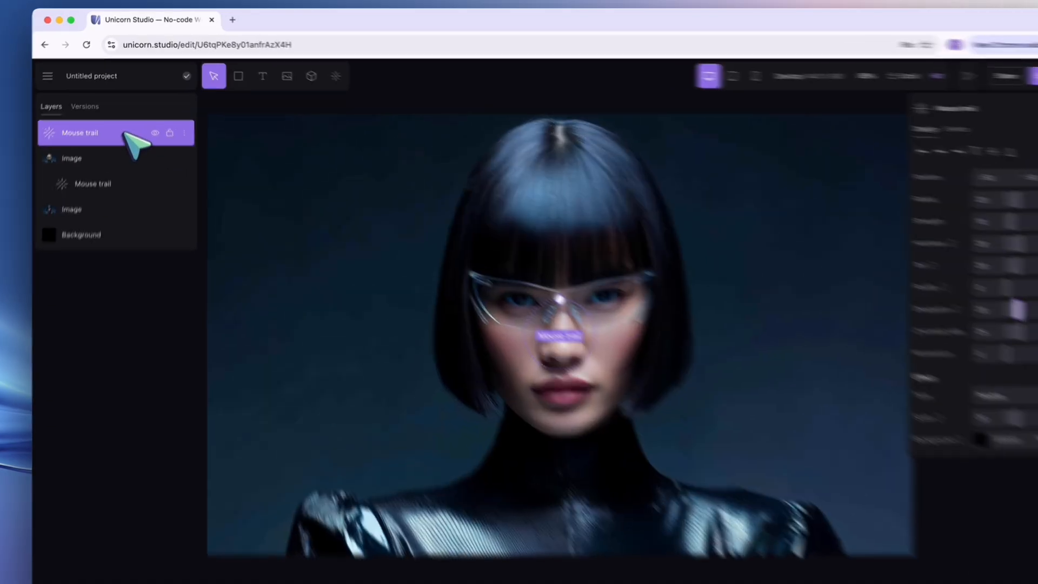
Nest the Pixelate mouse trail under the helmet image, and add a Gradient map effect to that image.
left_click_drag(119, 125, 122, 155)
left_click_drag(122, 218, 131, 230)
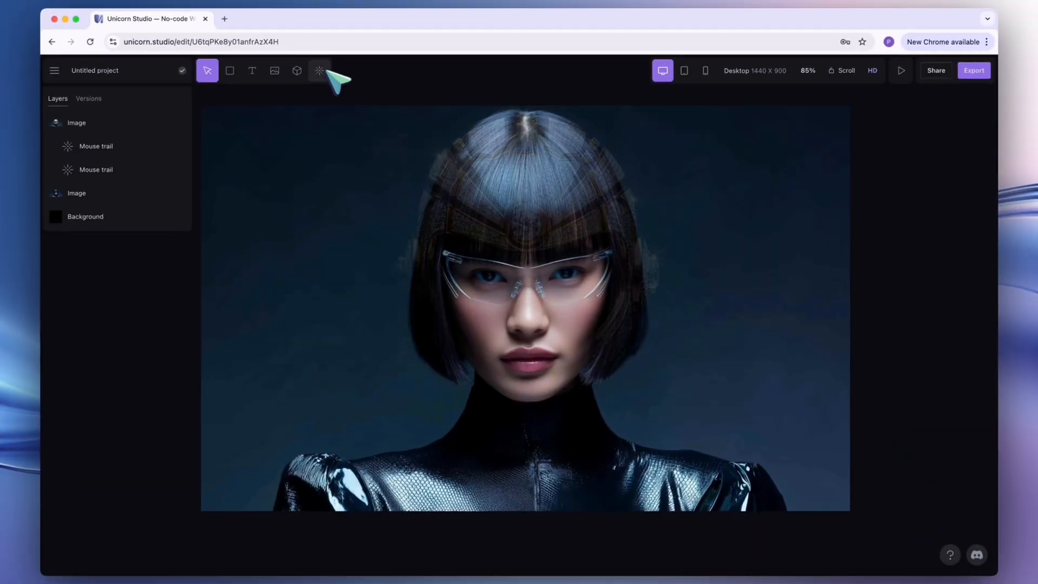
left_click(140, 123)
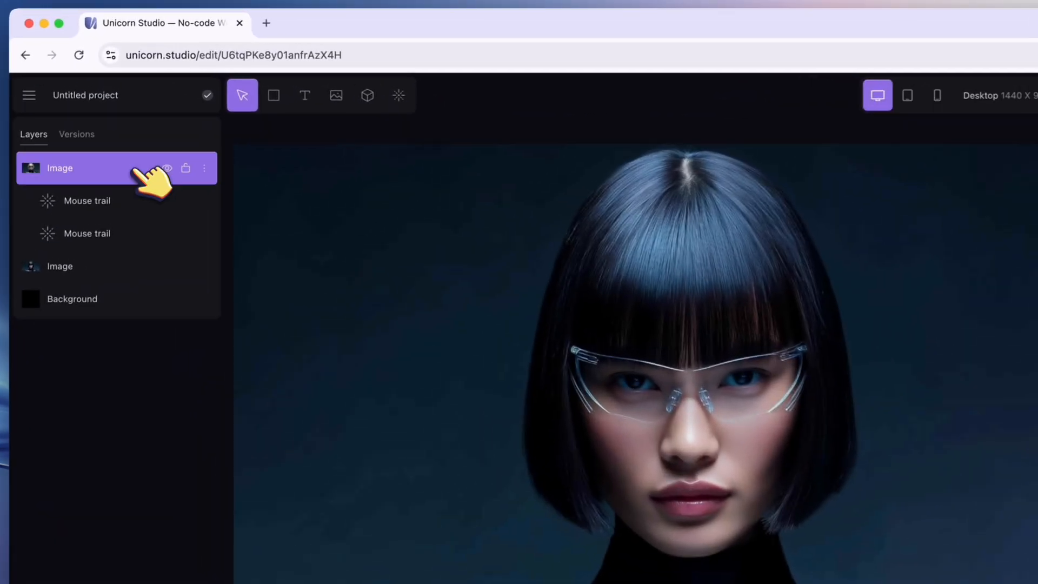
left_click(401, 96)
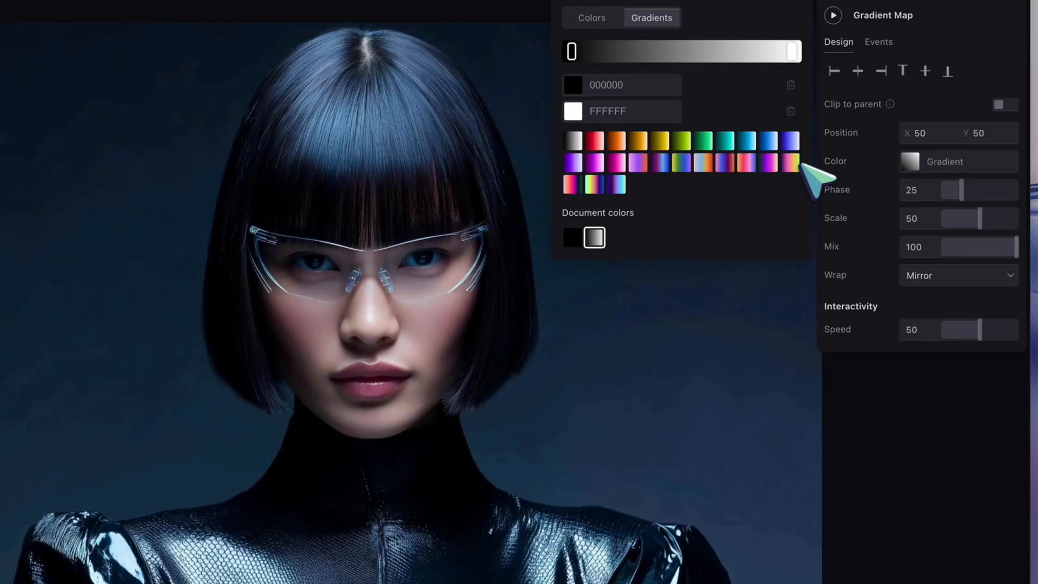
Apply a multicolour preset to the helmet image's gradient map and recolour the stop after the pink one to green 53FF9D.
left_click(737, 218)
left_click(655, 227)
left_click(573, 138)
left_click(521, 308)
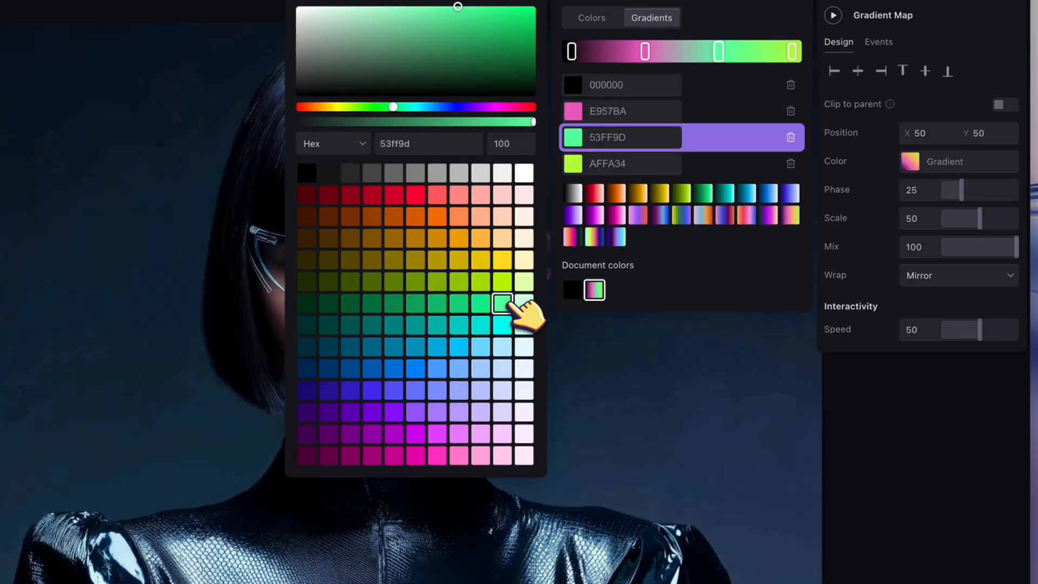
left_click(477, 19)
left_click(649, 51)
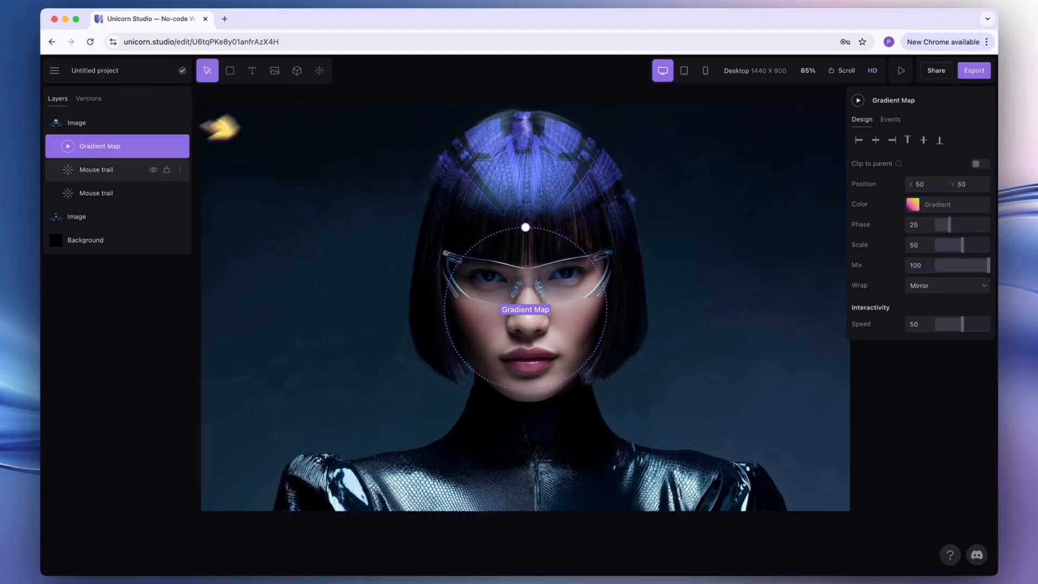
left_click(116, 217)
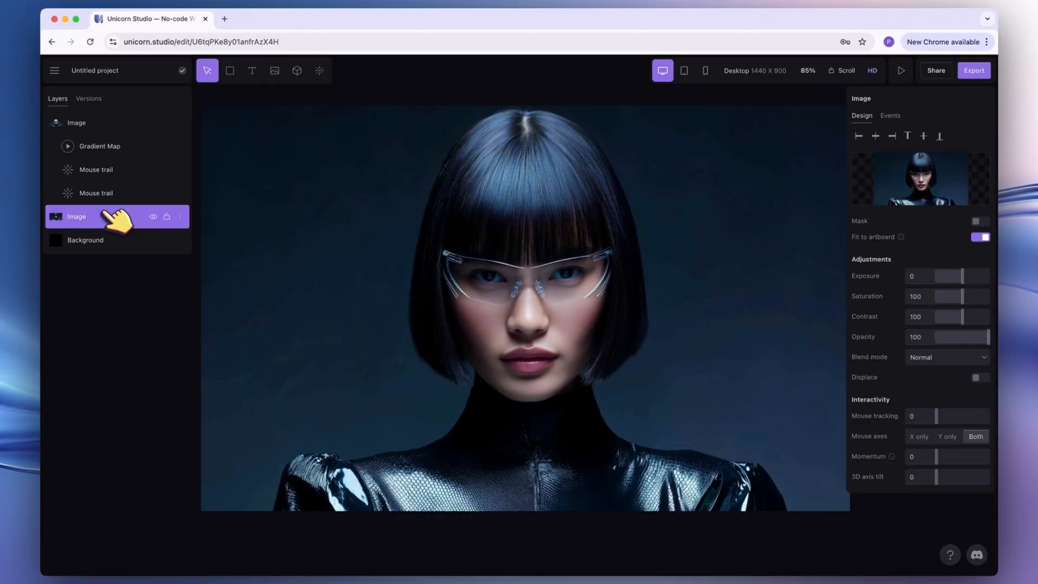
right_click(108, 213)
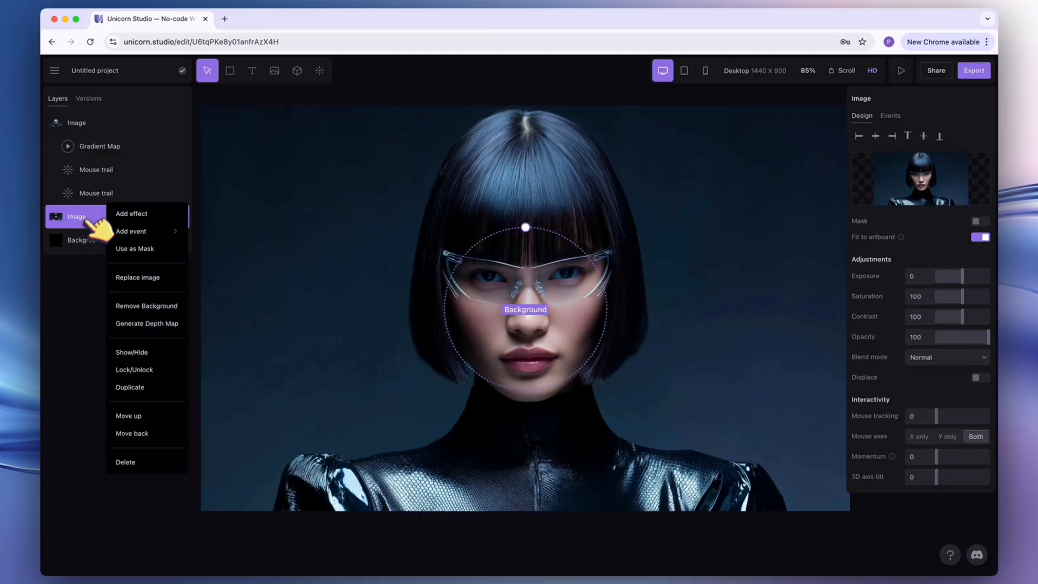
left_click(94, 240)
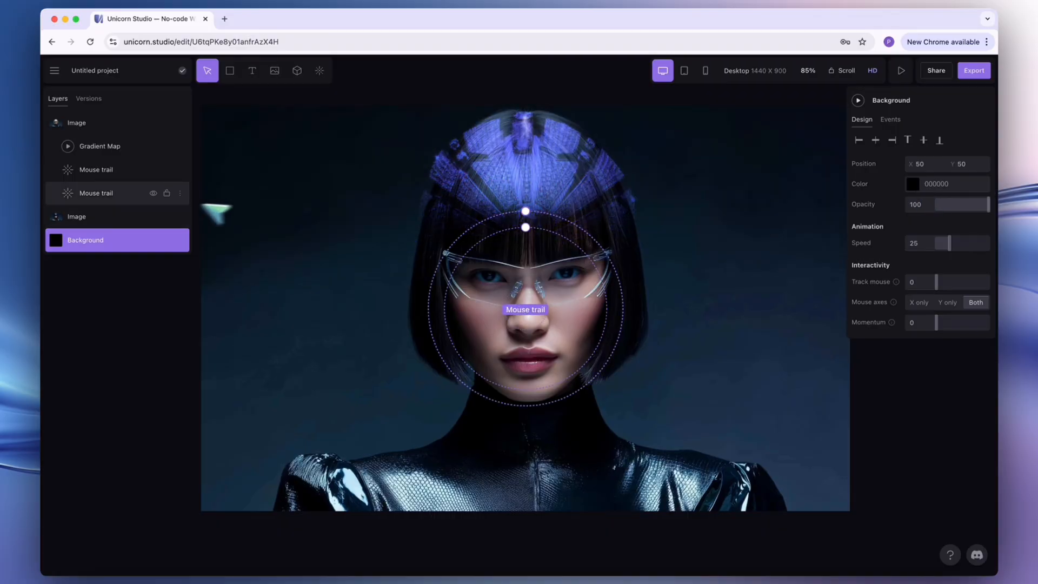
Add a Gradient map effect to the glasses portrait image and open its gradient colours.
left_click(108, 218)
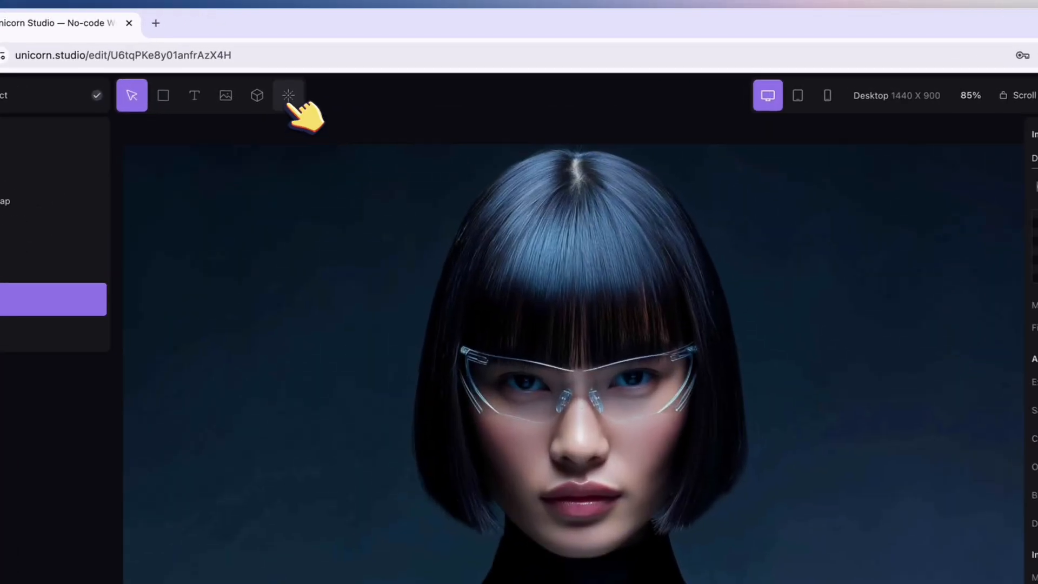
left_click(320, 71)
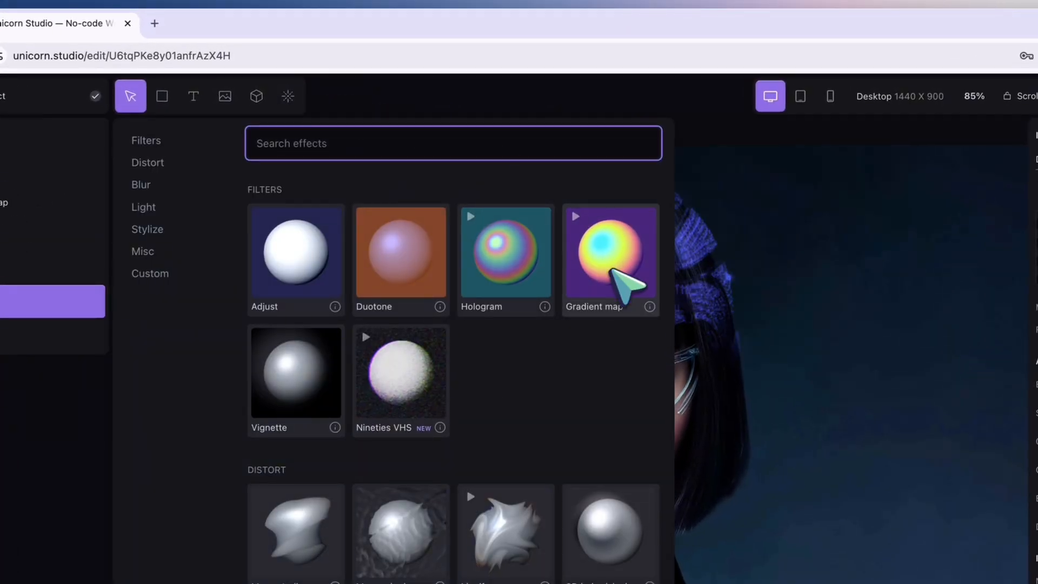
left_click(611, 269)
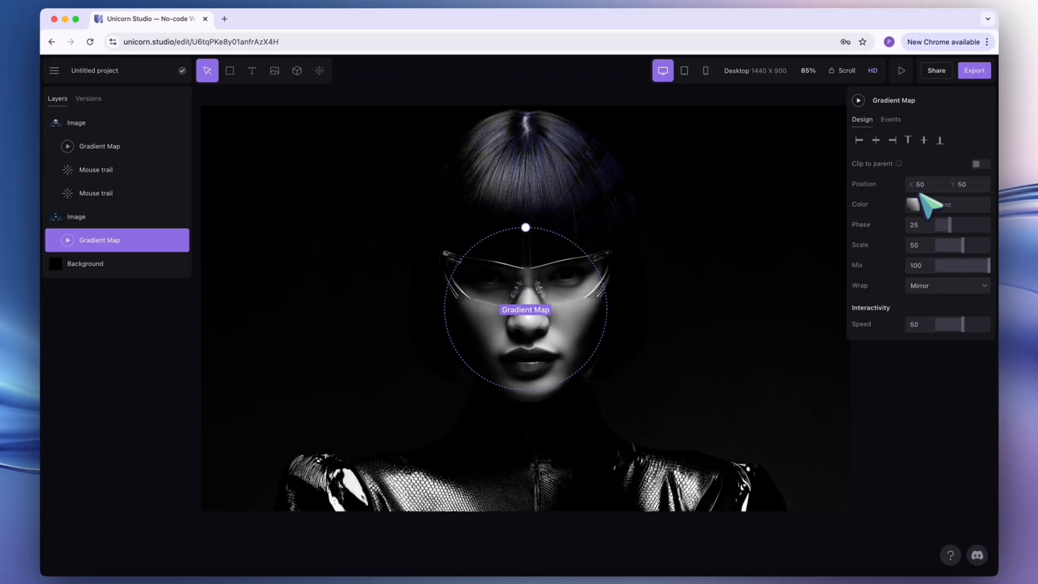
left_click(914, 204)
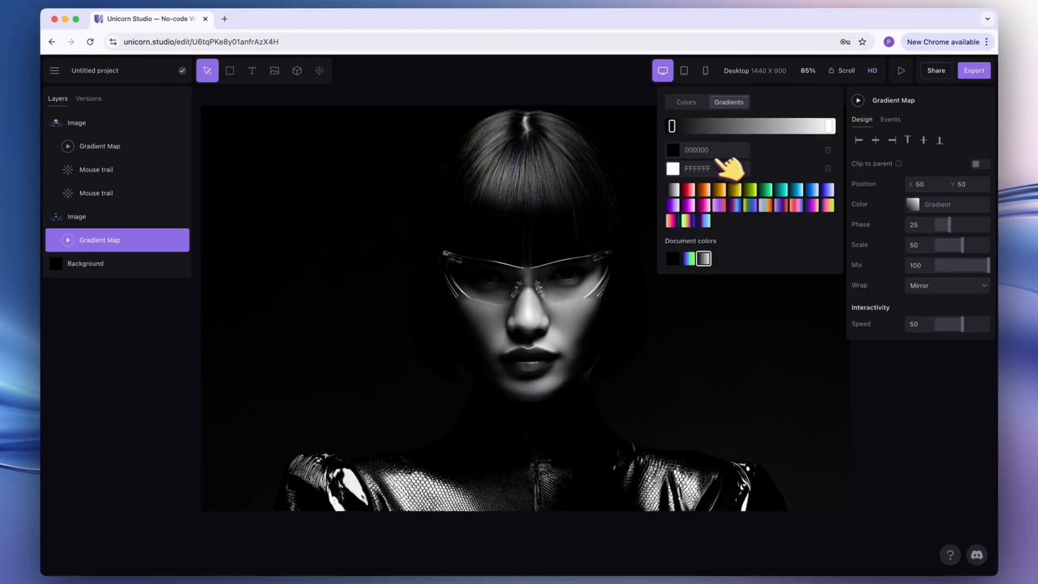
Duplicate the glasses portrait image with its effect, and delete the Gradient Map from the upper copy.
left_click(118, 219)
right_click(118, 219)
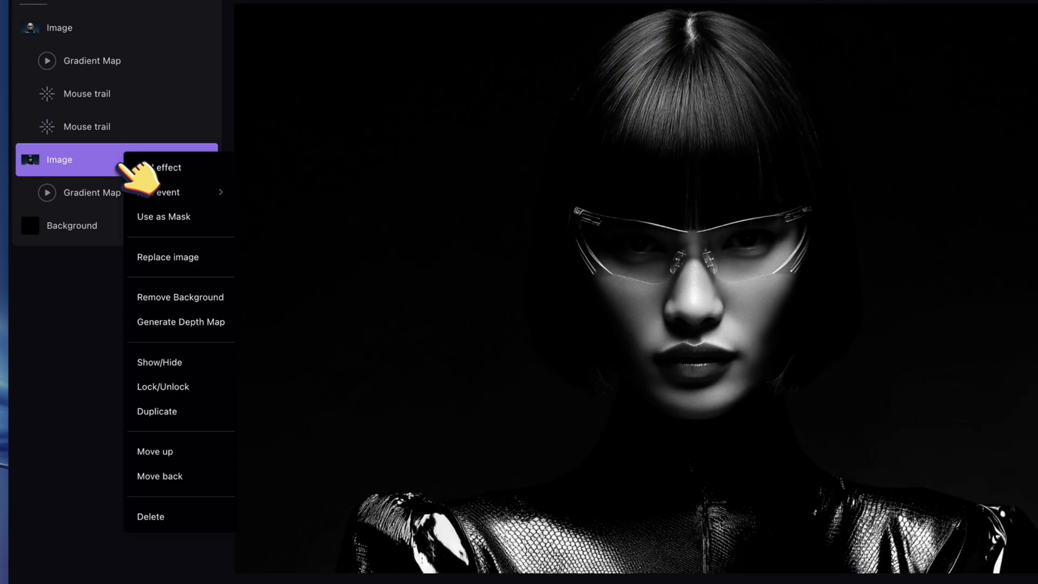
left_click(178, 411)
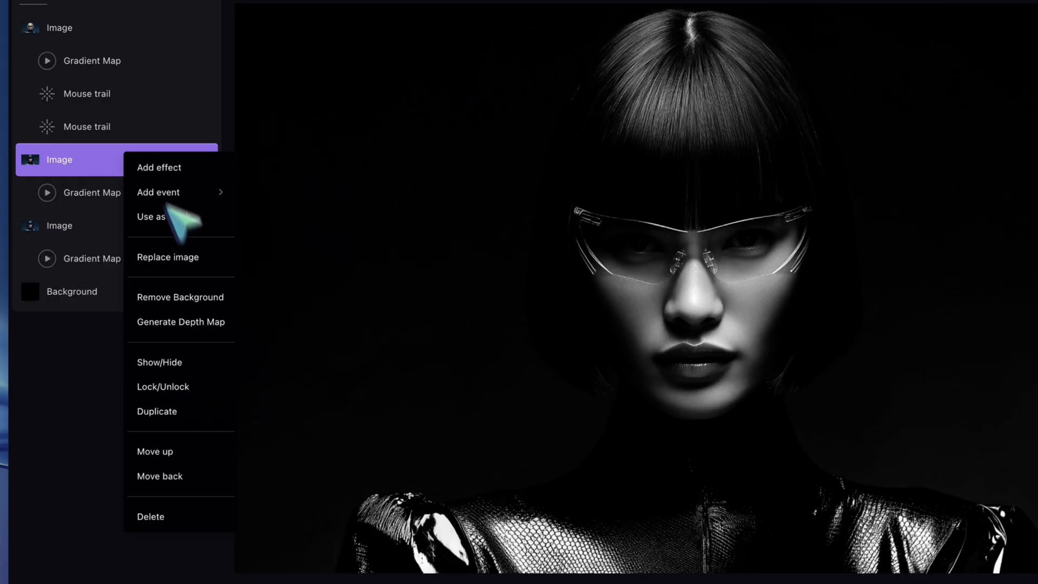
left_click(110, 194)
left_click(204, 193)
left_click(243, 433)
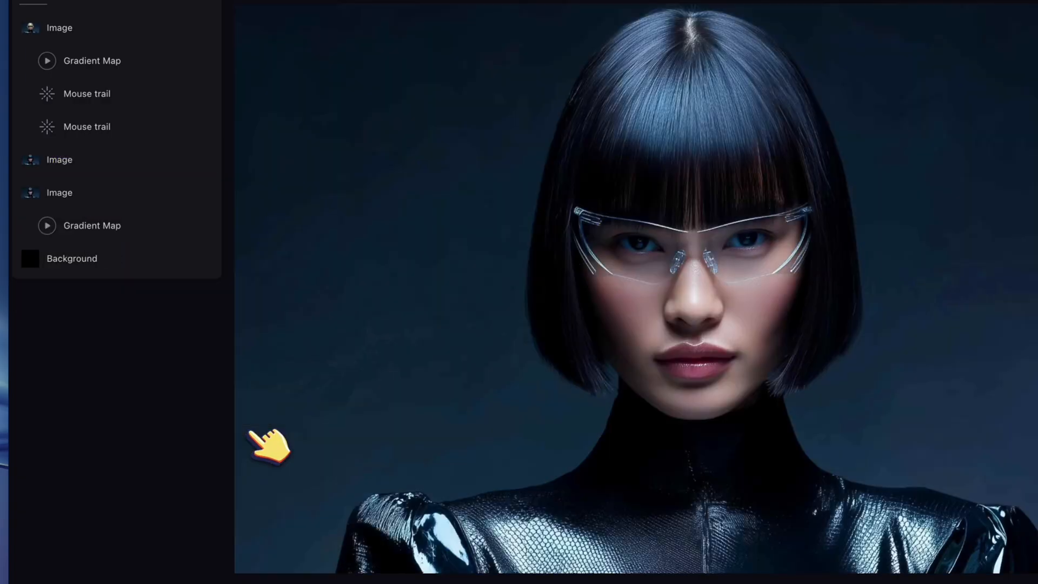
Remove the background from the upper copy of the glasses portrait.
left_click(27, 159)
left_click(186, 159)
left_click(295, 292)
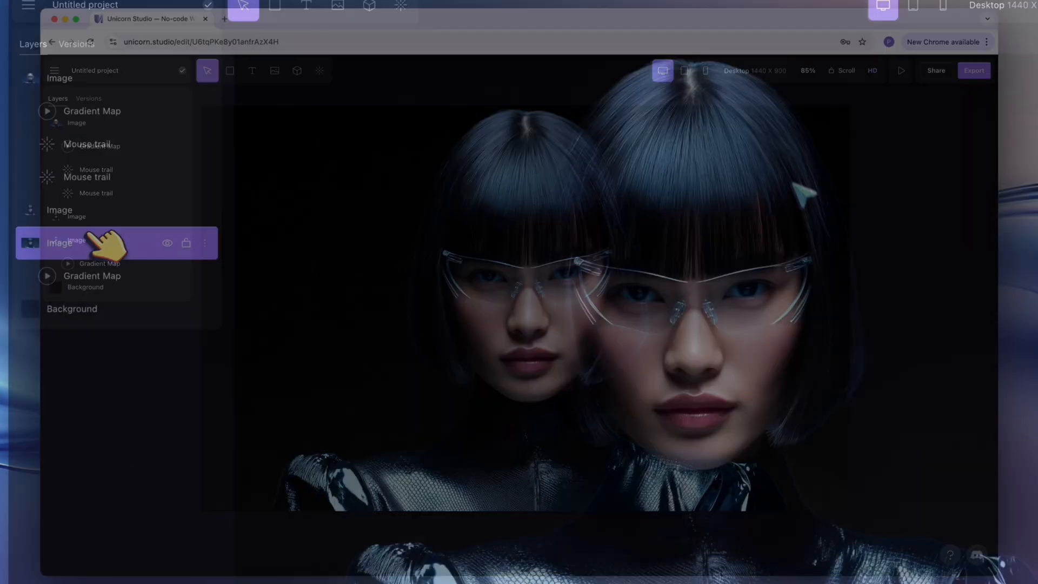
Add a Wisps effect to the lower glasses portrait image, behind the cut-out copy.
left_click(319, 70)
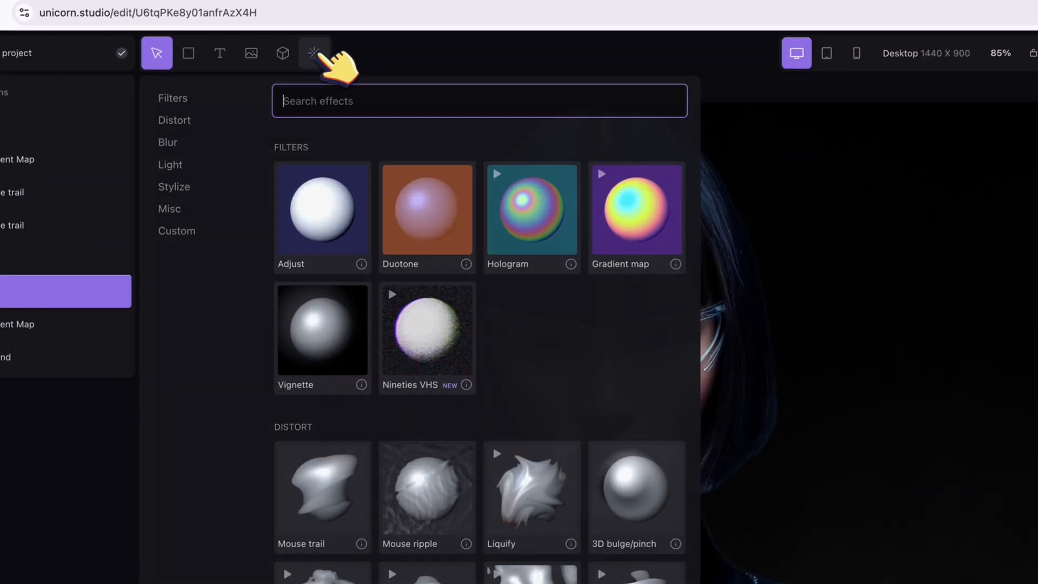
scroll(523, 309, "down", 10)
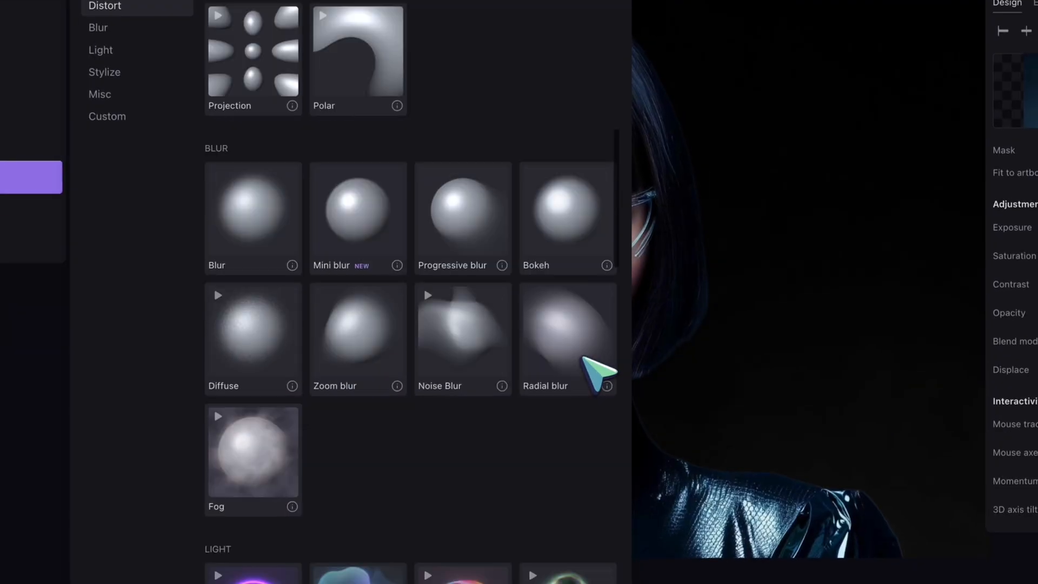
scroll(599, 373, "down", 15)
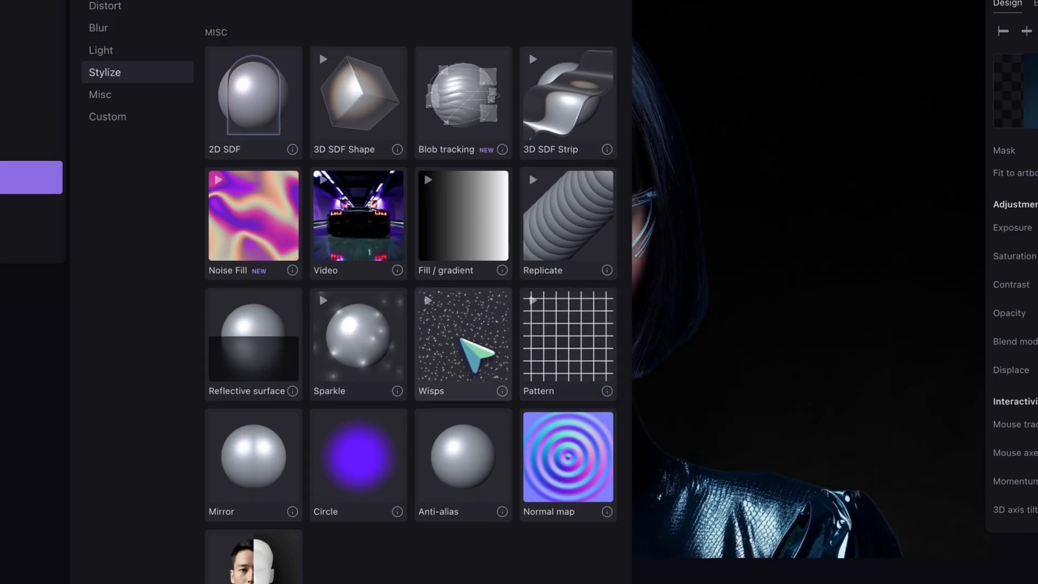
left_click(461, 340)
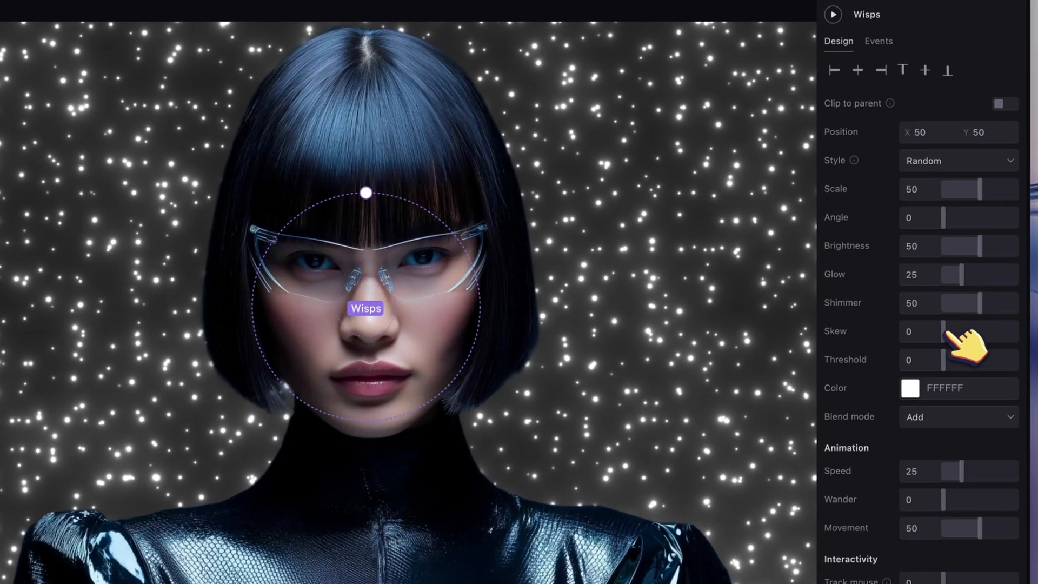
Set the wisps' skew to 90, scale to 20, brightness to 39 and glow to 10.
left_click_drag(947, 332, 1020, 331)
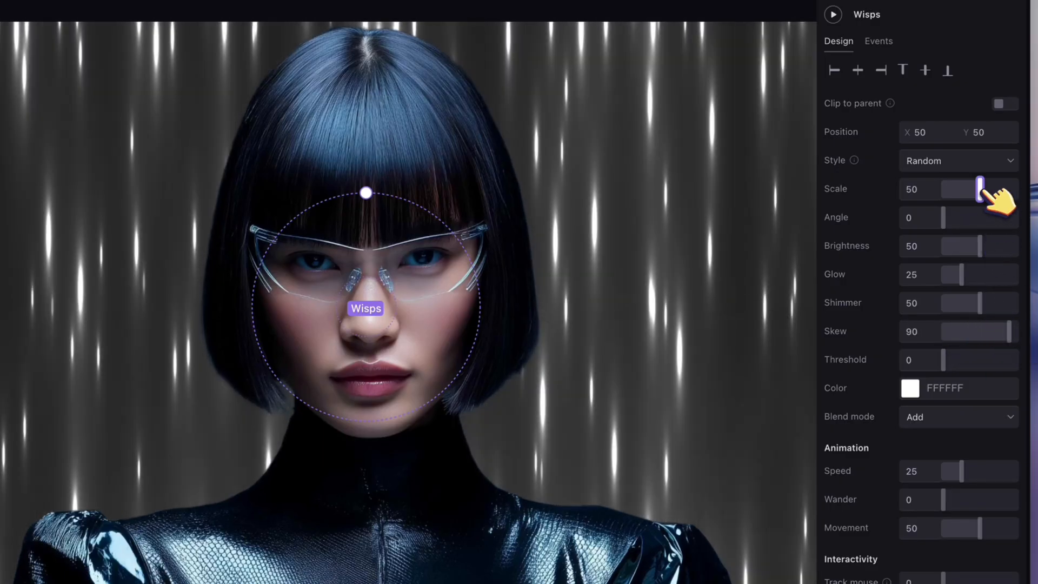
left_click_drag(983, 190, 961, 193)
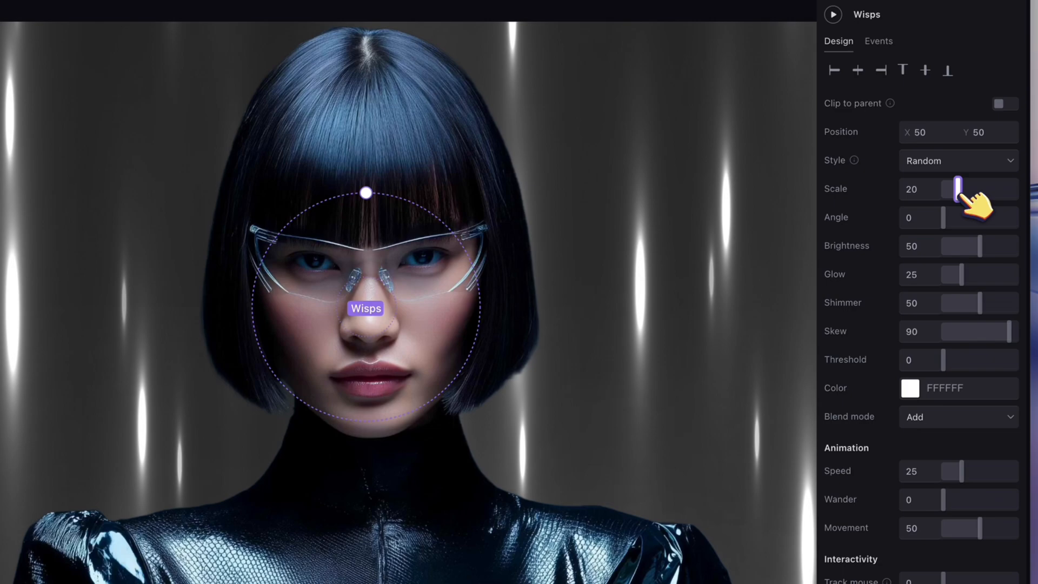
left_click_drag(985, 246, 974, 250)
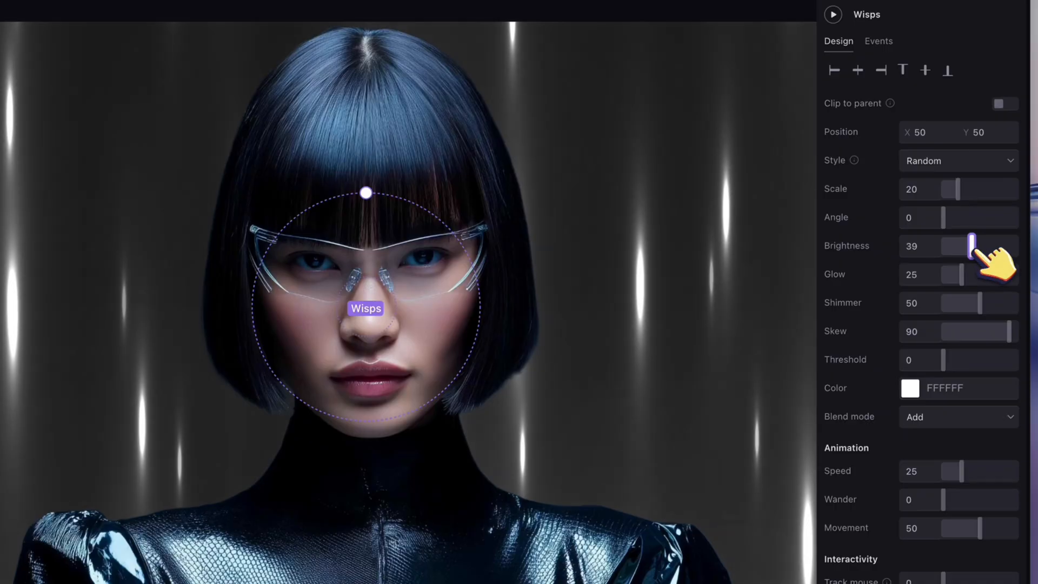
left_click_drag(962, 276, 954, 280)
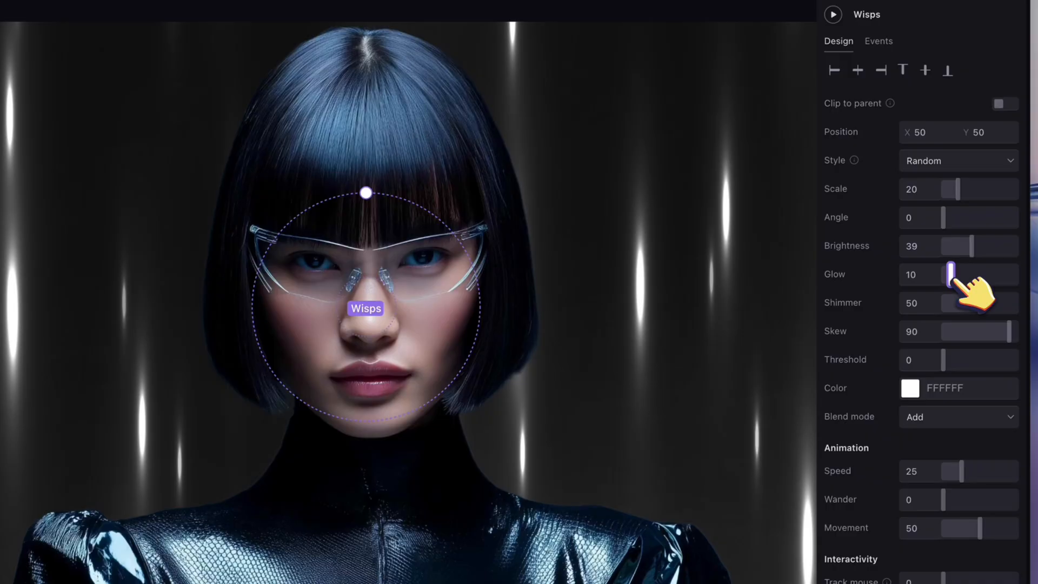
Set the wisps' color to dark blue 00478C.
left_click(910, 388)
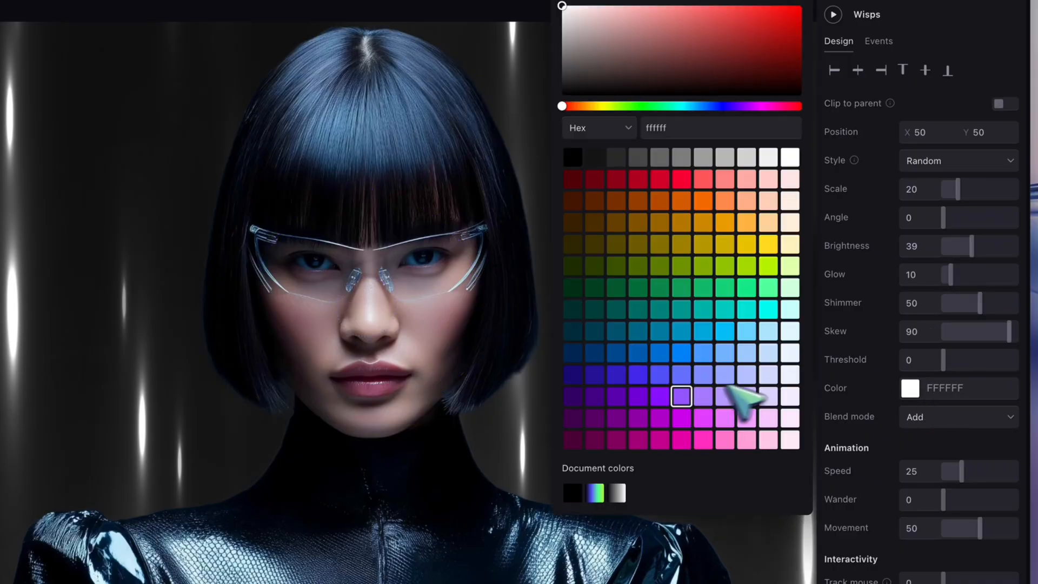
left_click(681, 353)
left_click(662, 357)
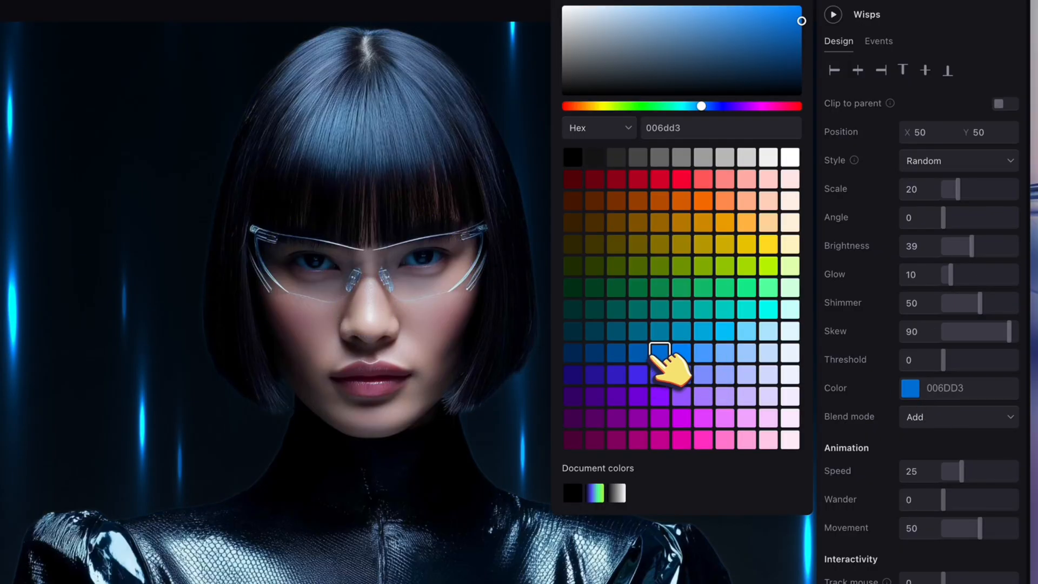
left_click(621, 356)
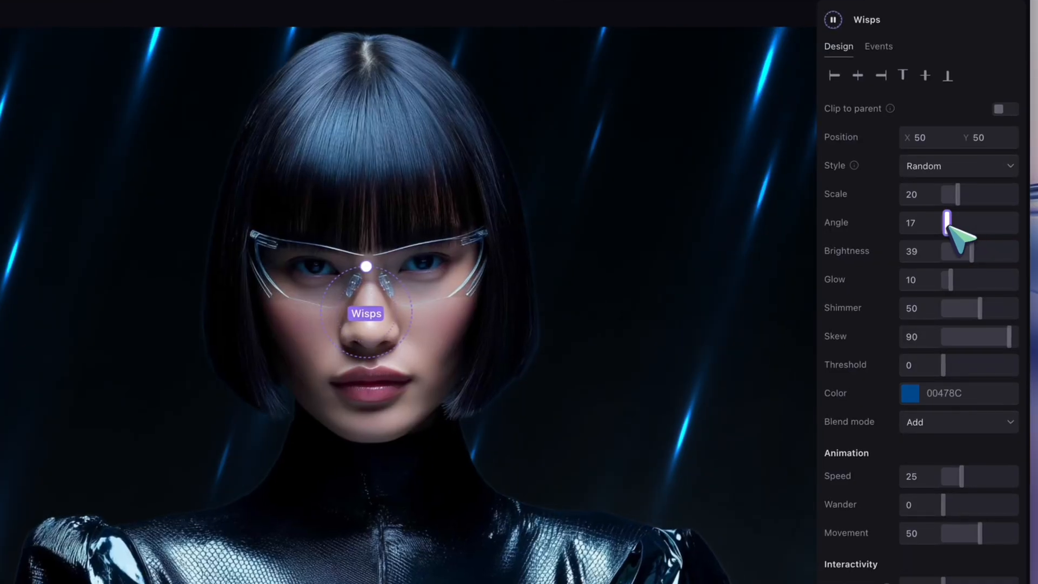
Set the wisps' angle to 180.
left_click_drag(950, 219, 979, 222)
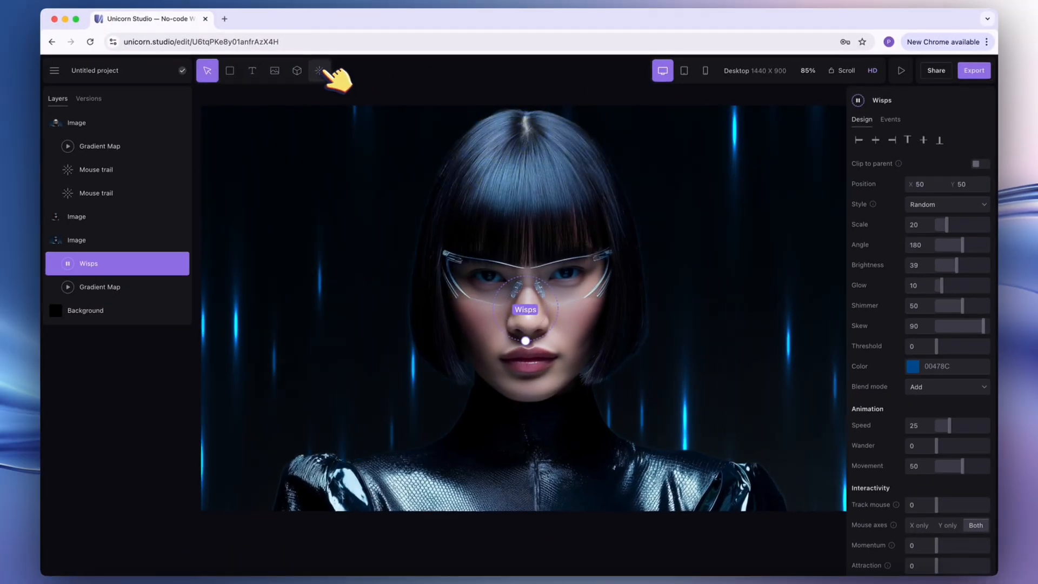
Add a Beam light effect to the scene and set its type to Point.
left_click(322, 71)
scroll(482, 373, "down", 20)
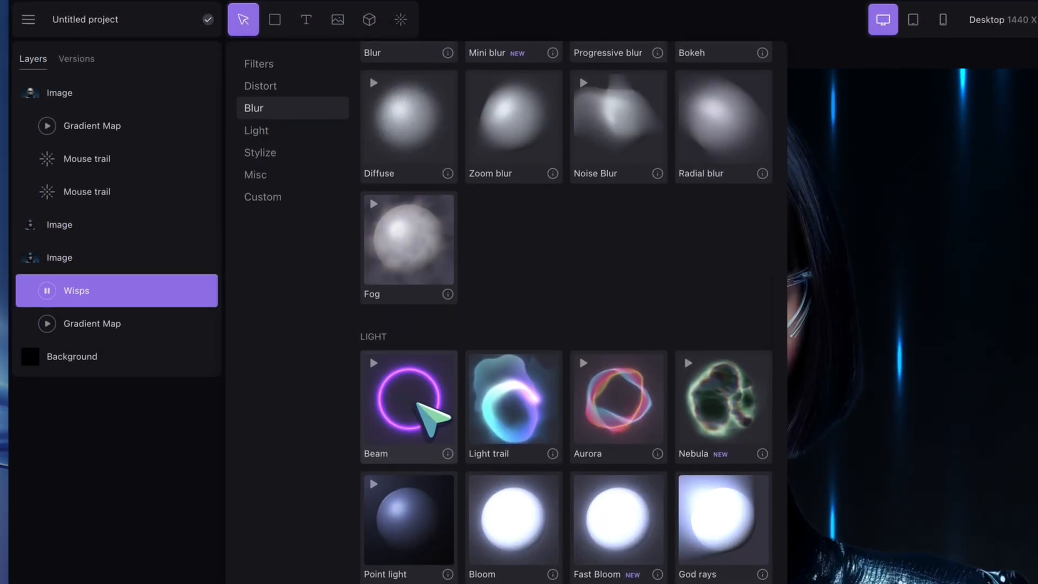
left_click(417, 406)
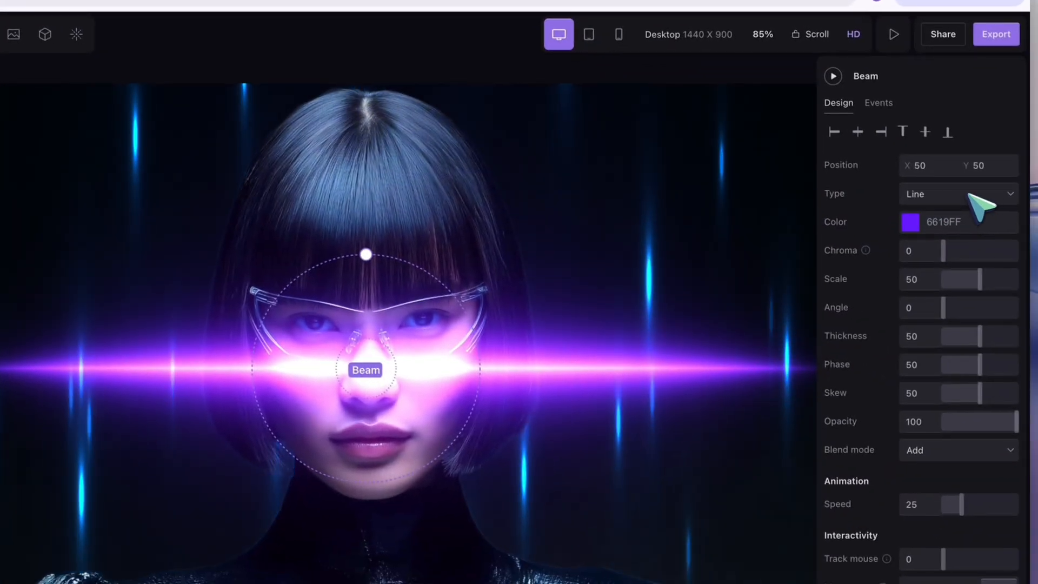
left_click(973, 201)
left_click(956, 223)
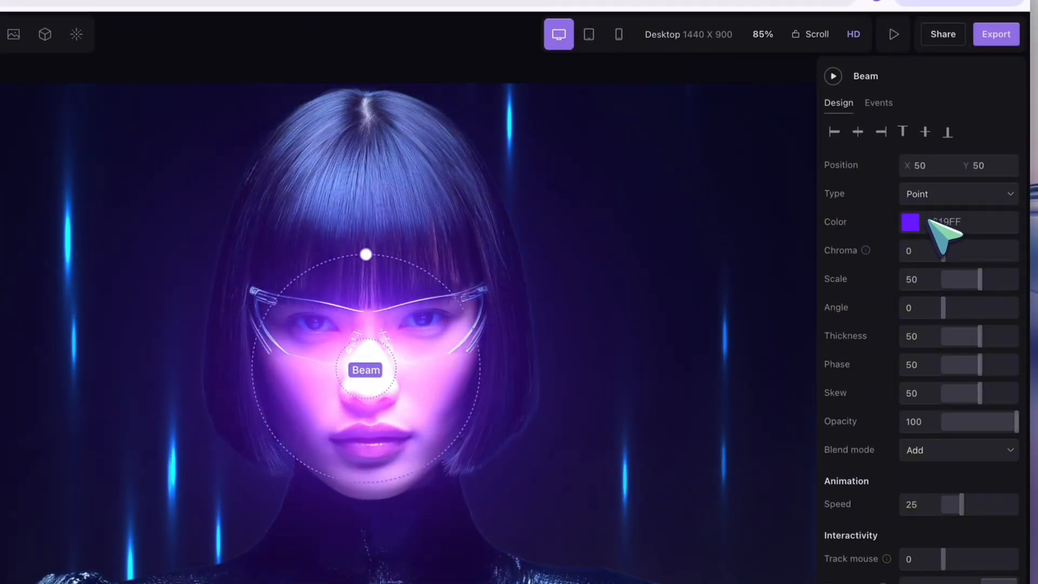
Set the beam's color to blue 006DD3 and its Y position to -12, above the portrait.
left_click(980, 165)
left_click_drag(984, 164, 938, 179)
left_click(910, 222)
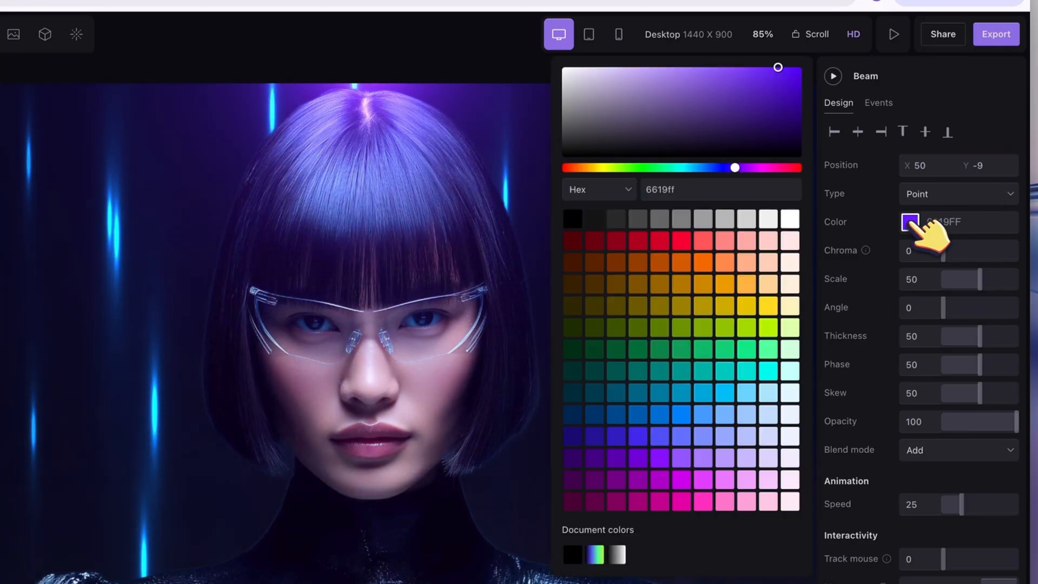
left_click(661, 414)
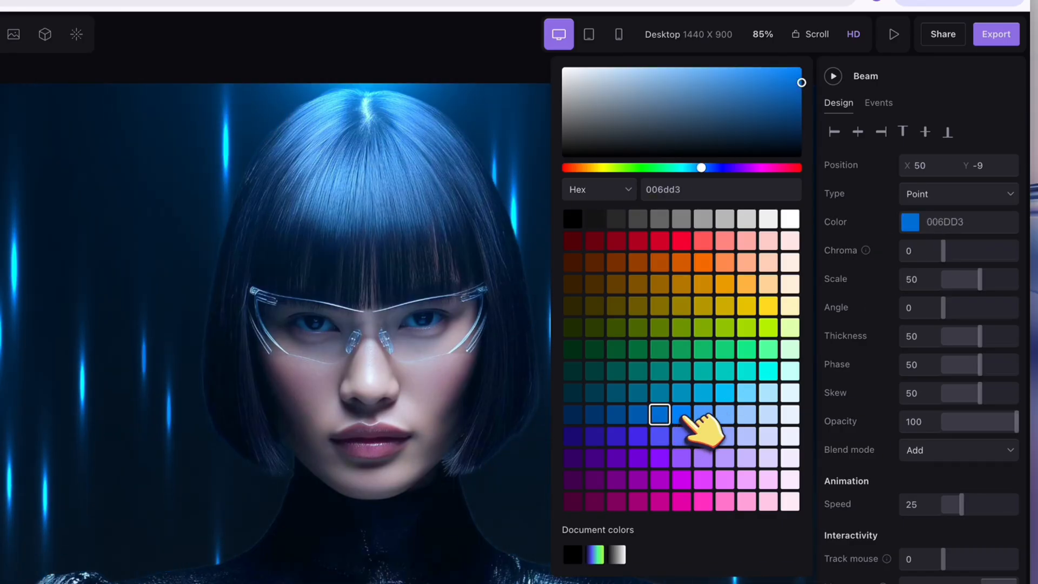
left_click(639, 414)
left_click(660, 415)
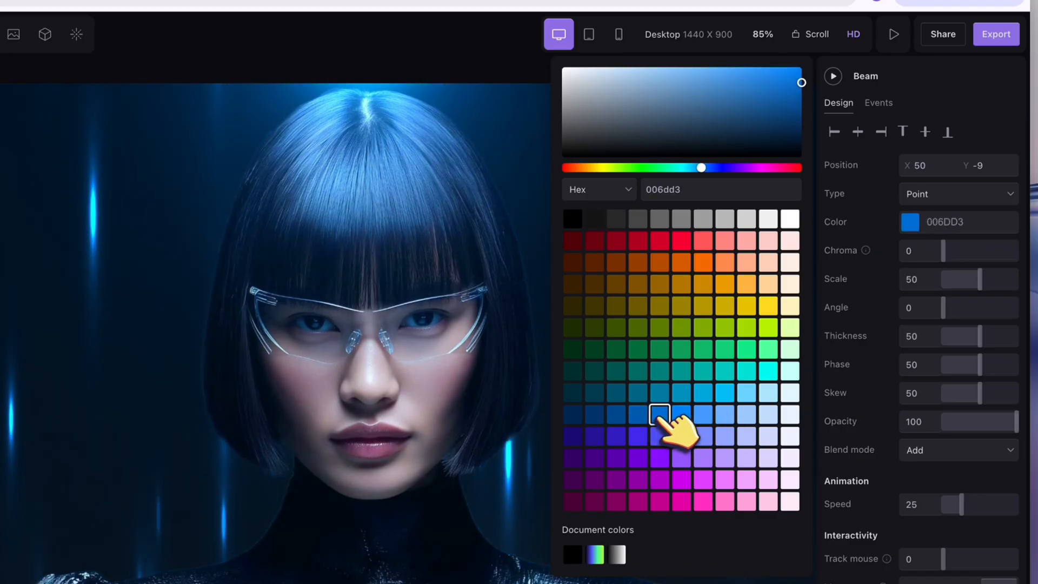
left_click(988, 167)
left_click_drag(987, 167, 983, 167)
type("12")
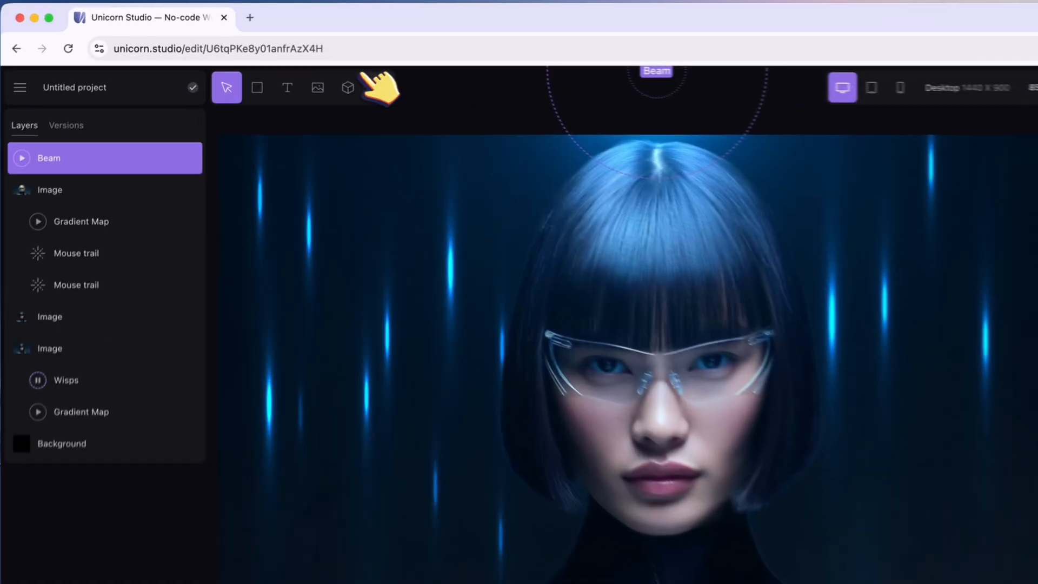
Add a Vignette effect on top of the Beam layer.
left_click(378, 86)
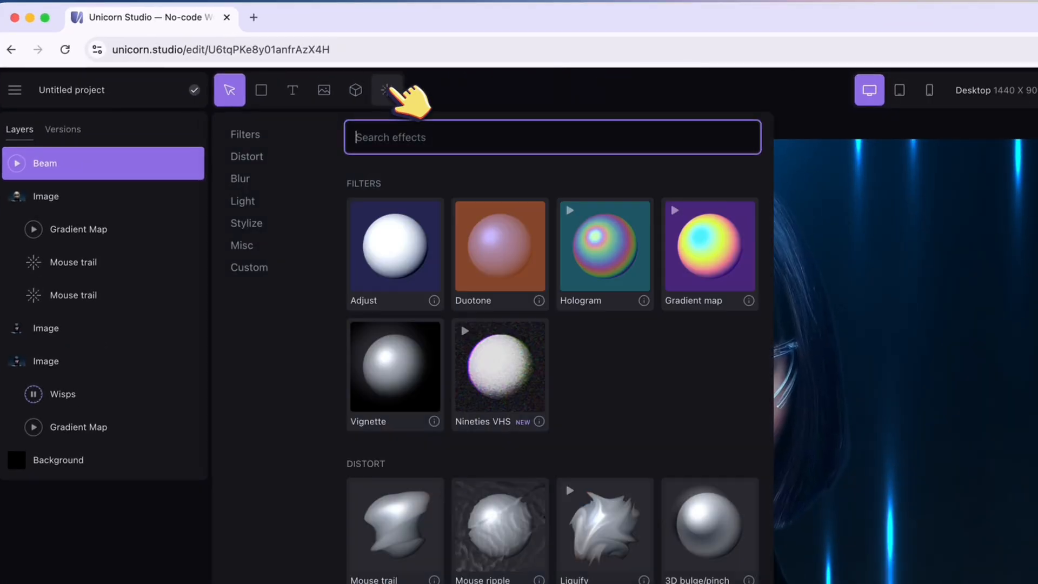
left_click(397, 350)
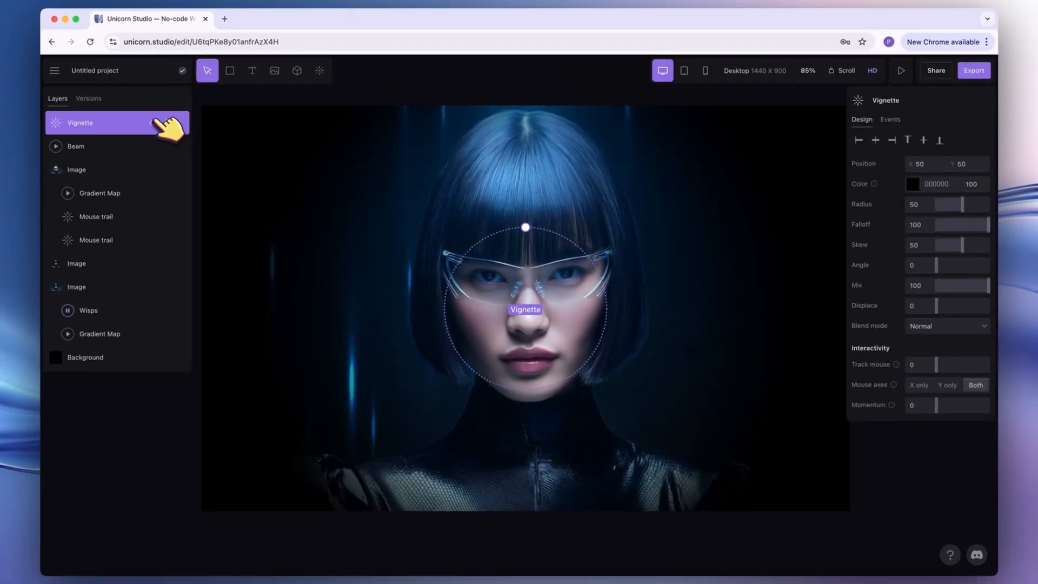
Set the Beam layer's Y position to -8, keeping its color at 006DD3.
left_click(157, 155)
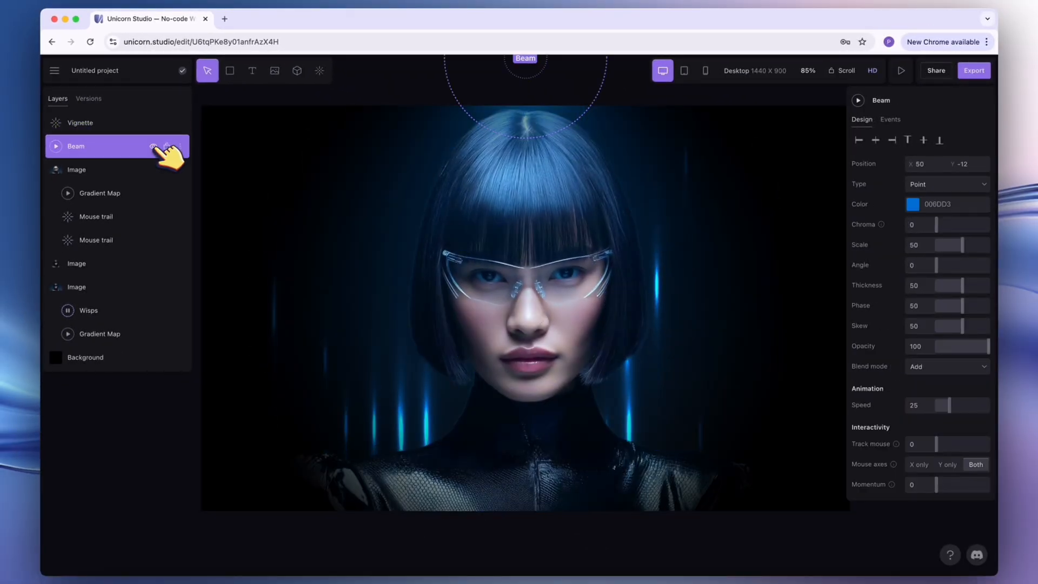
left_click(914, 204)
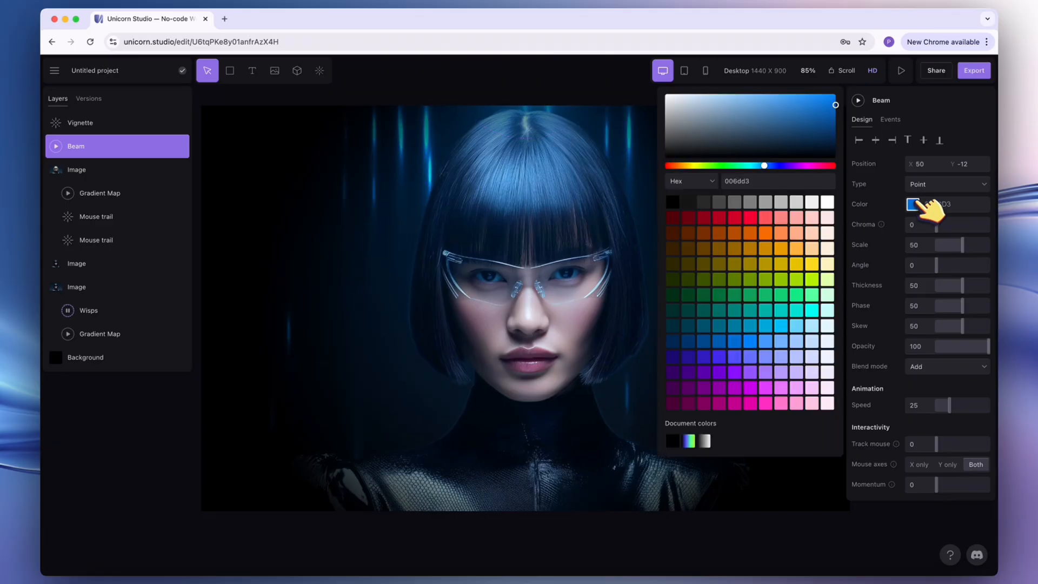
left_click(756, 339)
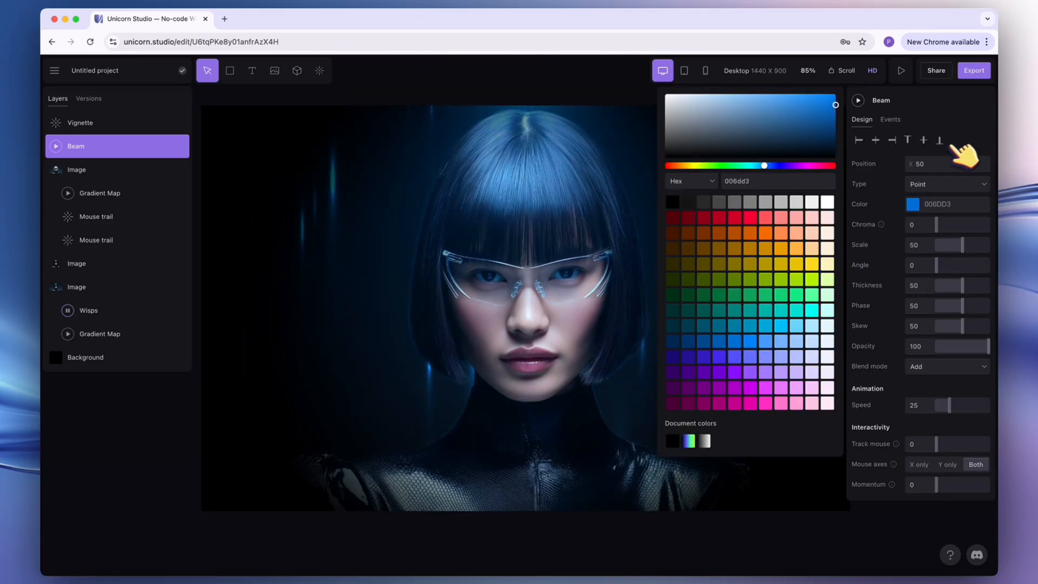
left_click(971, 163)
type("13")
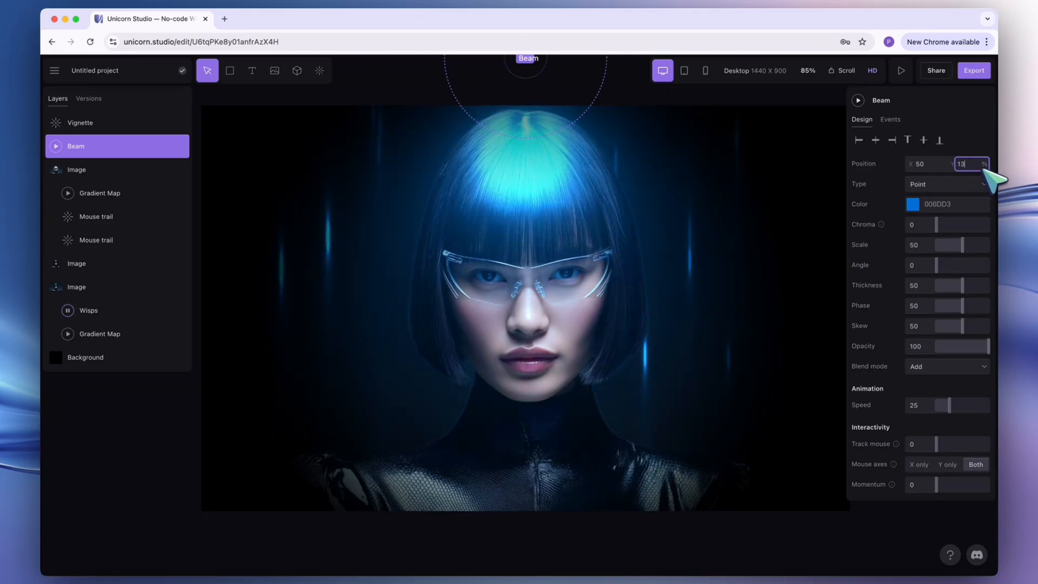
key("BackSpace")
key("BackSpace")
type("-8")
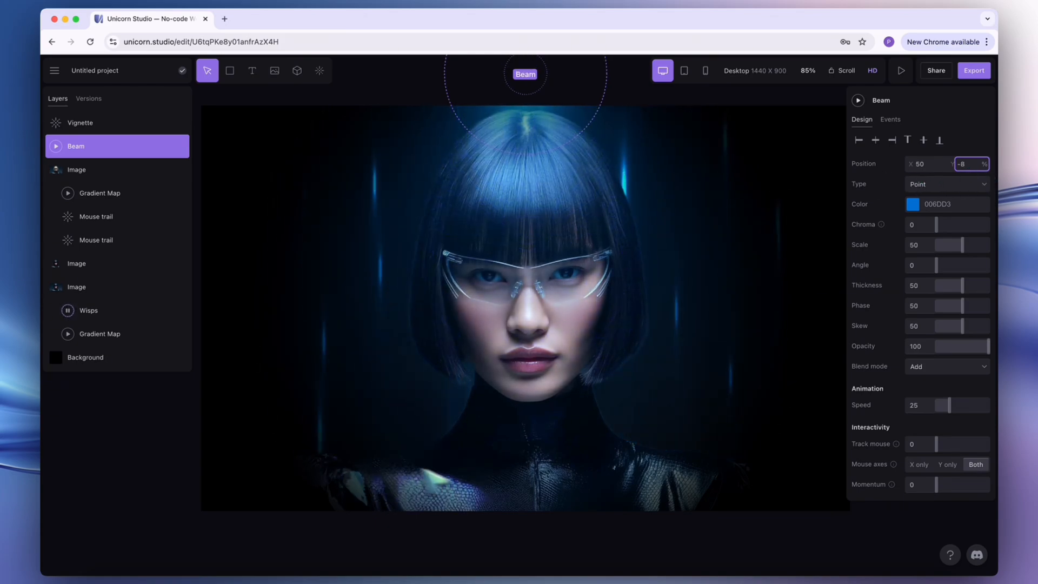
left_click(642, 106)
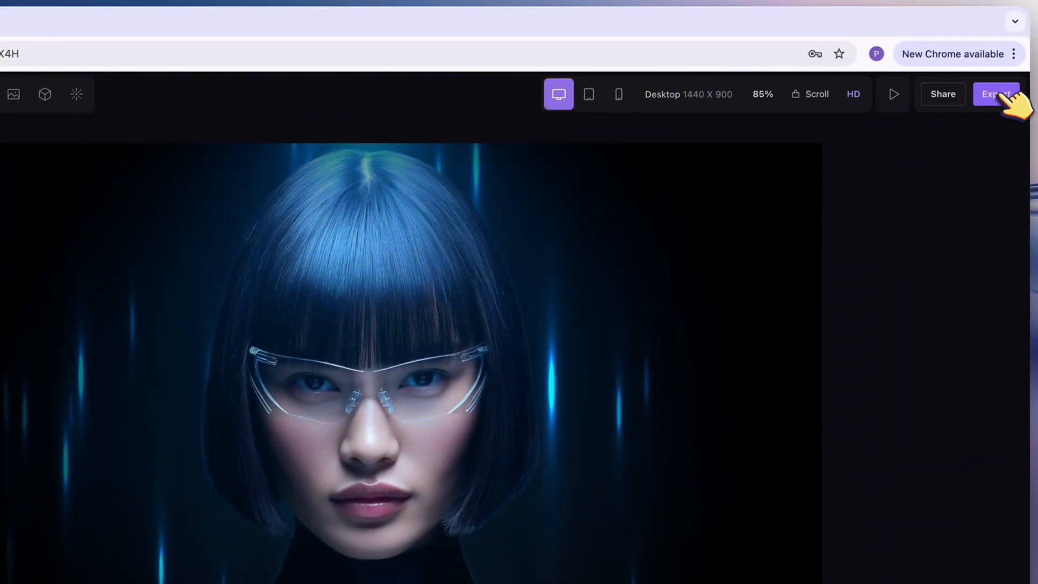
Export the scene, switch to Aura, and paste its embed code on a new line inside the page's main hero element.
left_click(1003, 96)
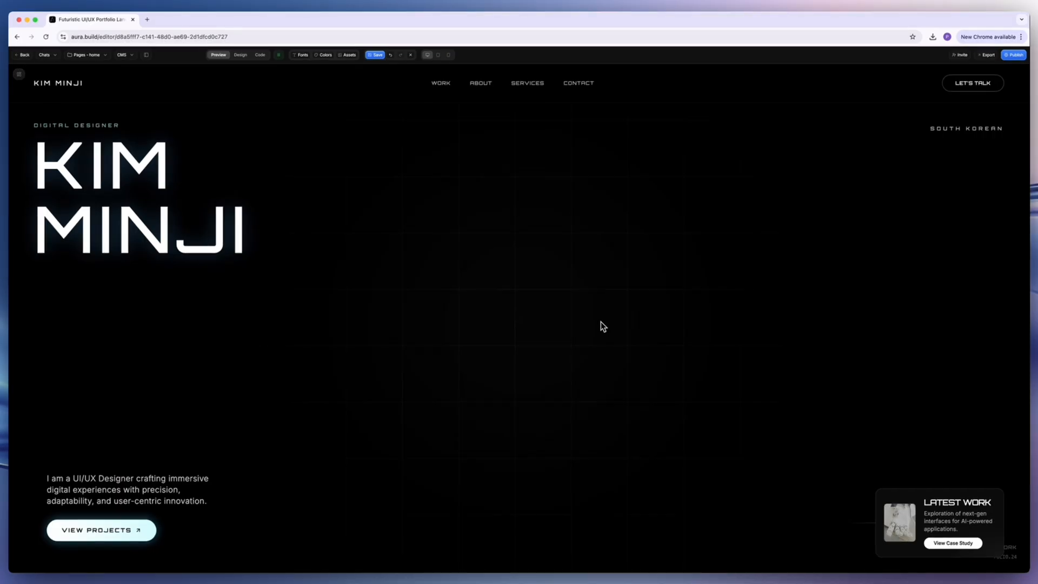
left_click(260, 55)
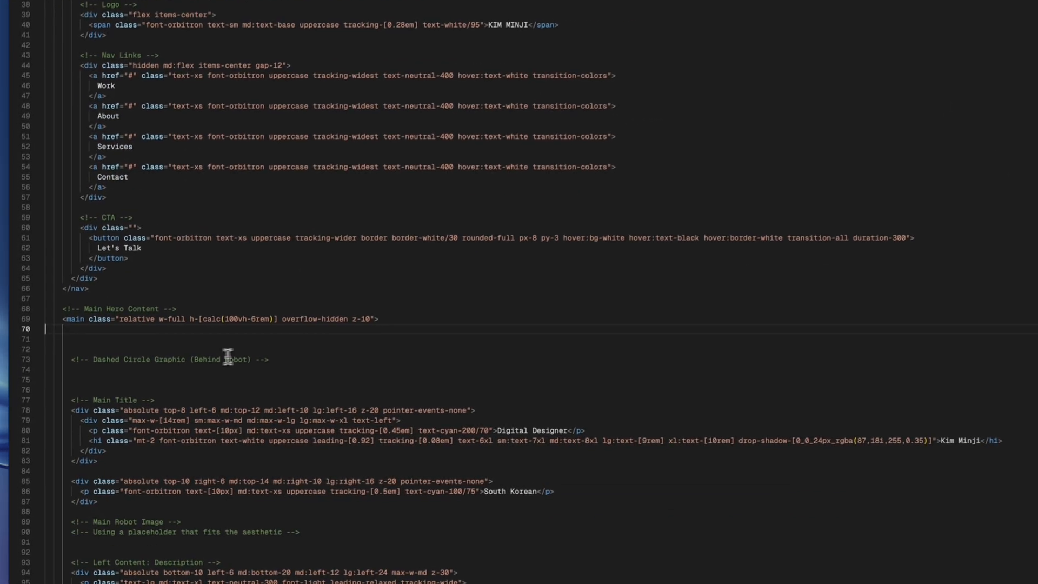
key("ctrl+v")
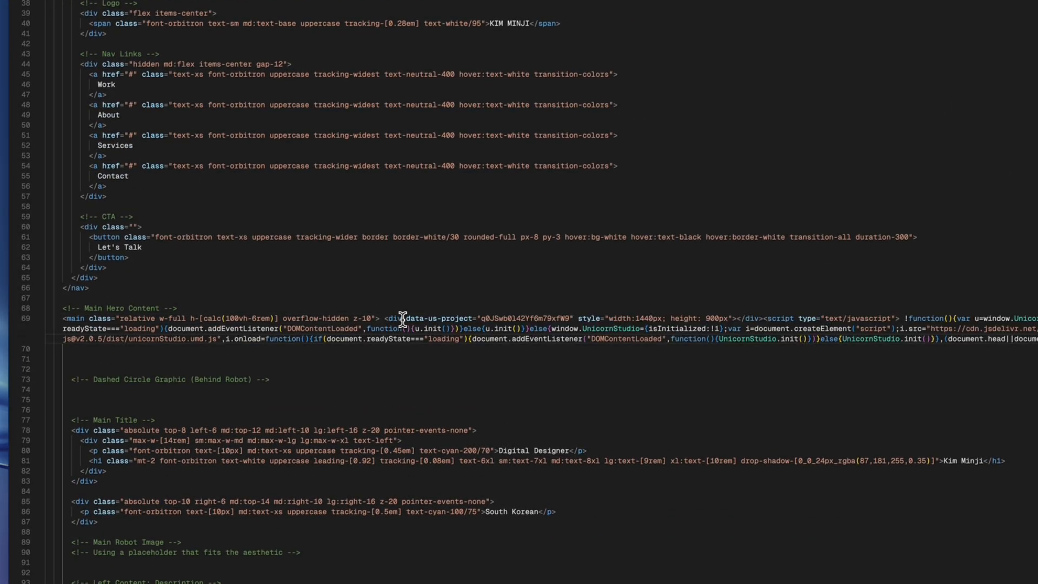
key("Return")
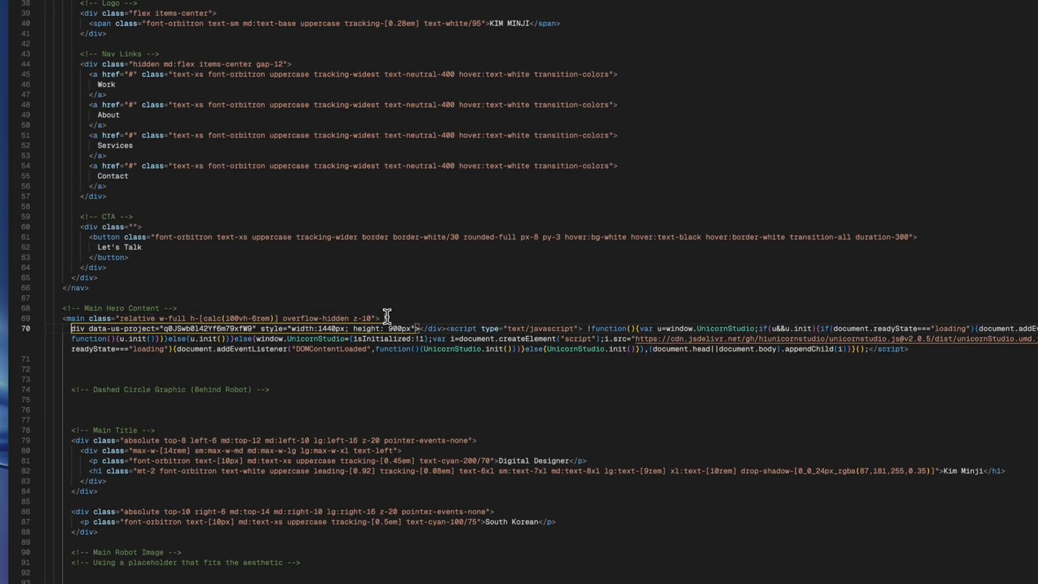
key("ctrl+z")
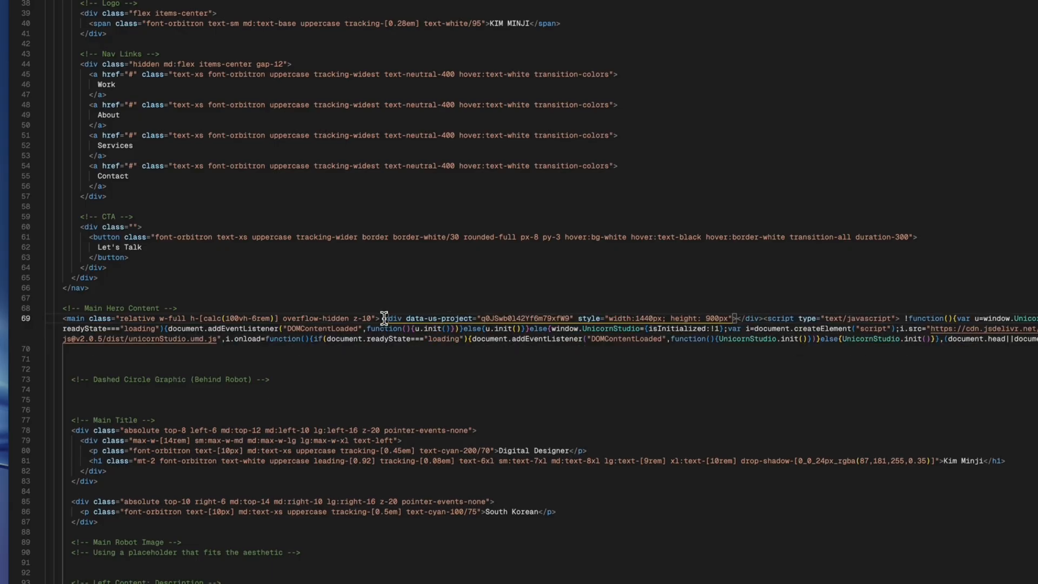
key("Return")
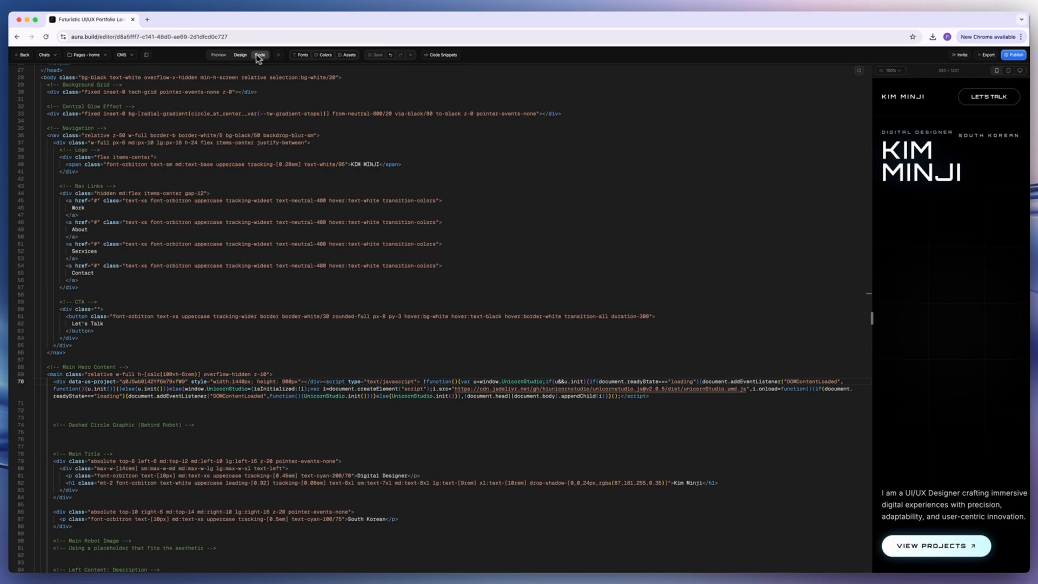
left_click(219, 55)
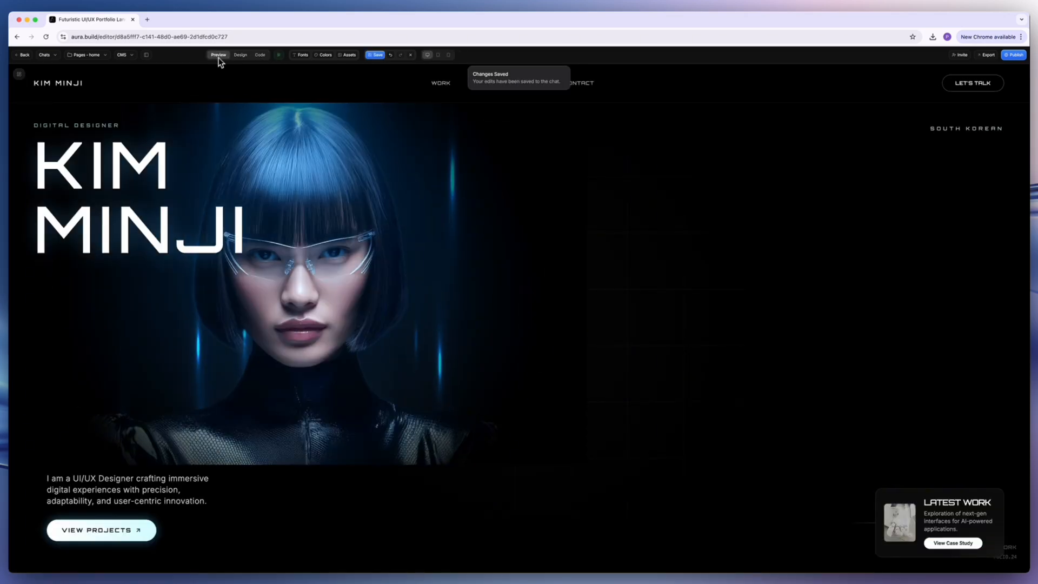
Replace the embed div's inline size with the classes "absolute inset-0 w-full h-full" and 100% width and height, and preview the page.
left_click(260, 55)
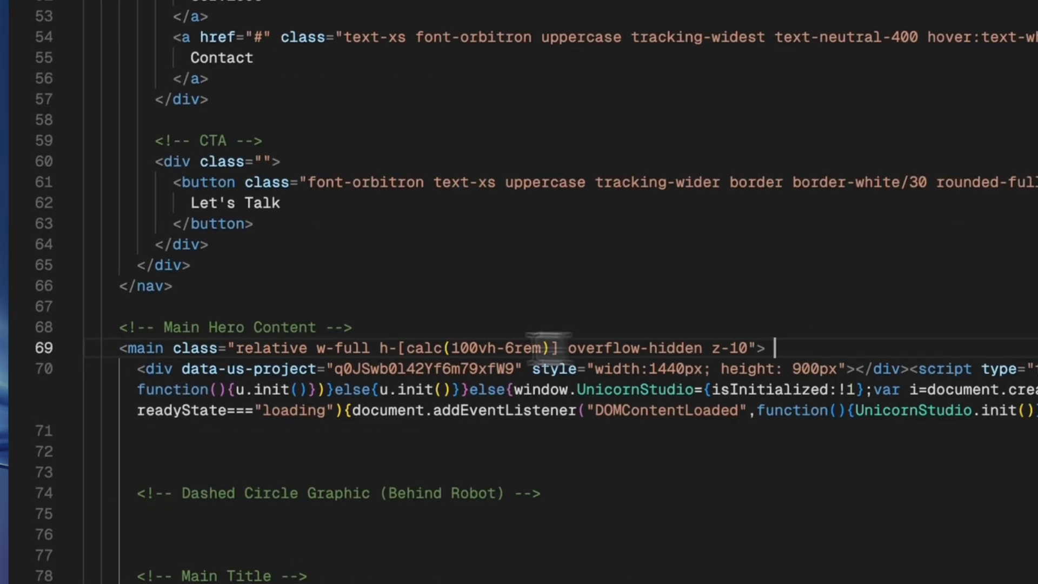
left_click_drag(191, 234, 302, 234)
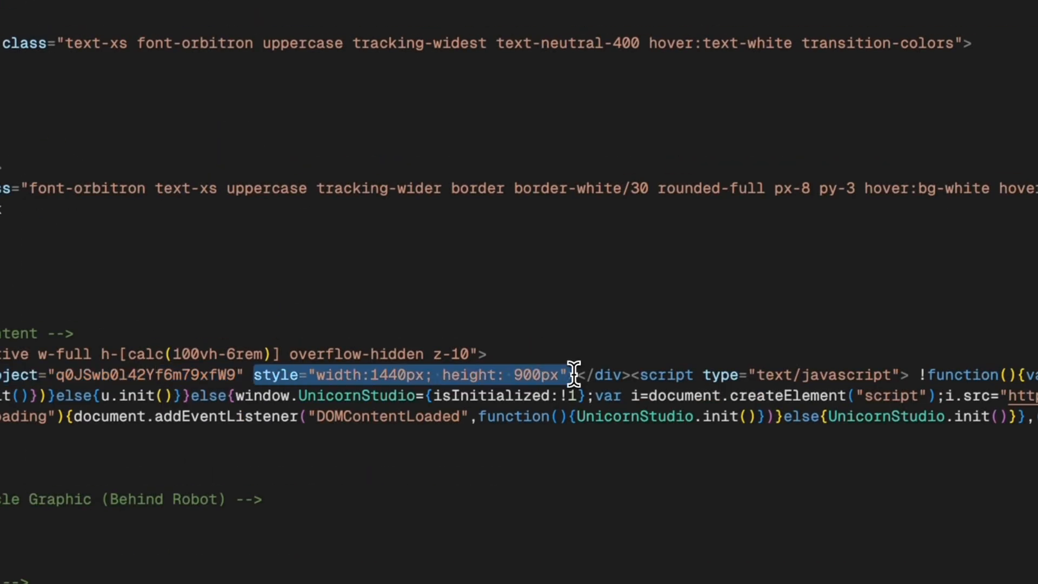
type("classe=\"absolute inset-0 w-")
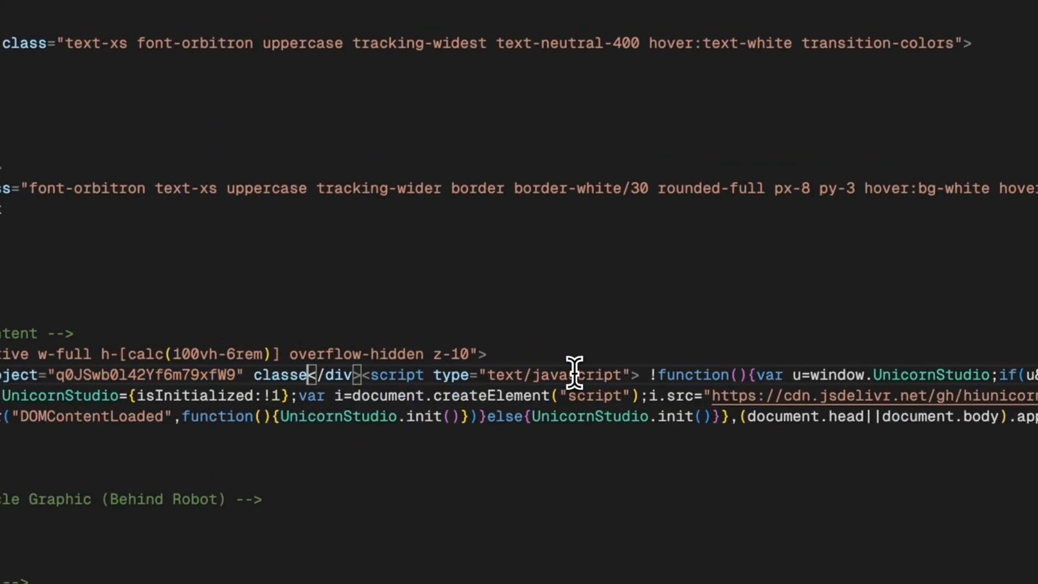
type("full h-f")
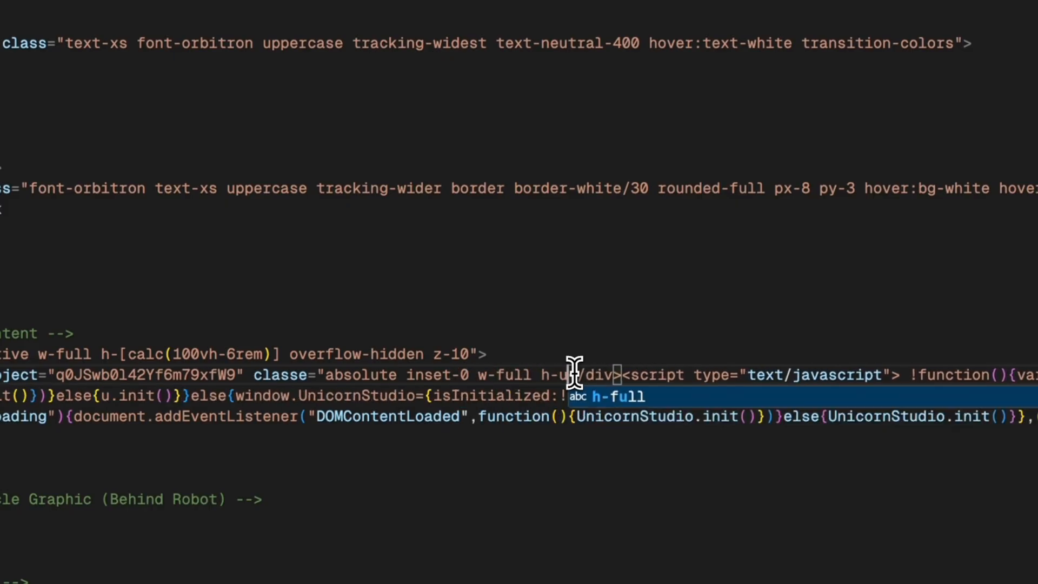
type("ull\" style=\"widht:100")
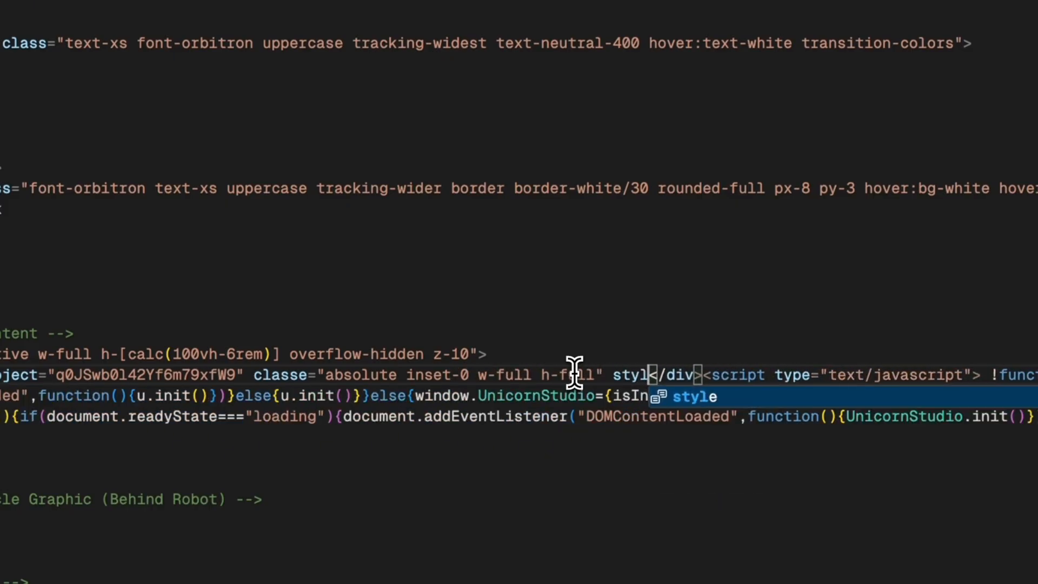
type("%;")
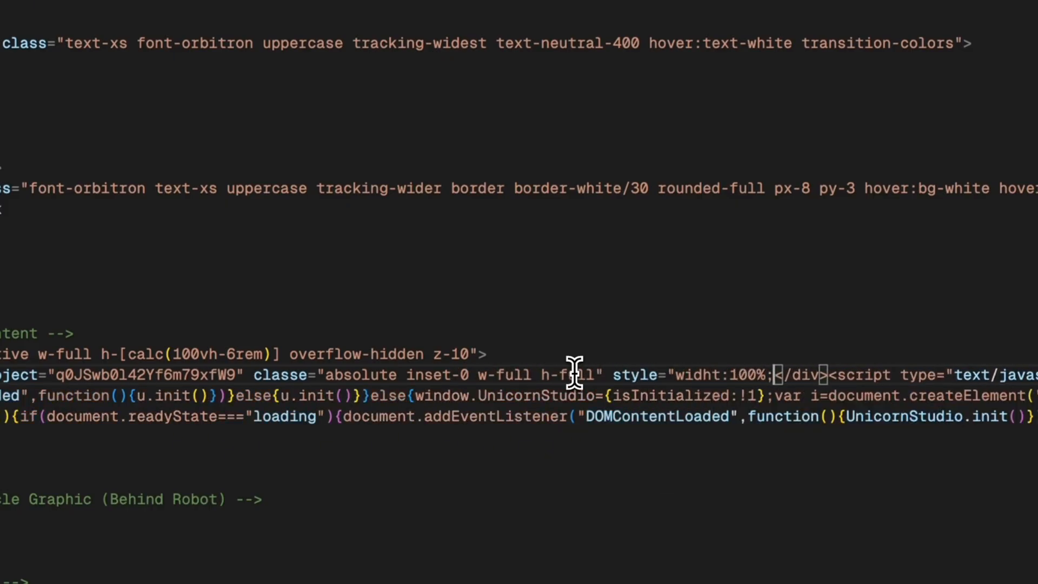
type("height:100%\">")
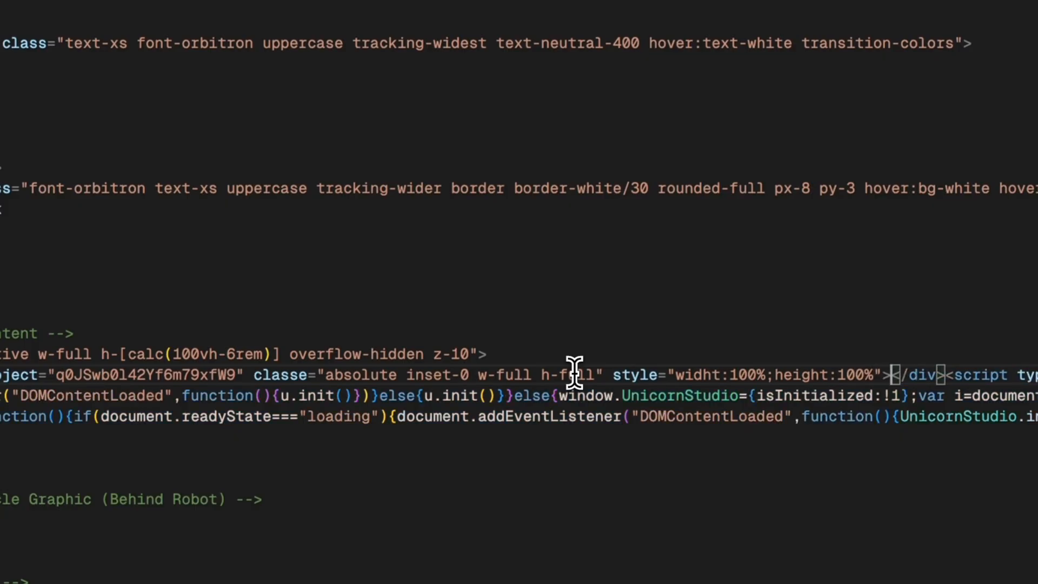
left_click(944, 375)
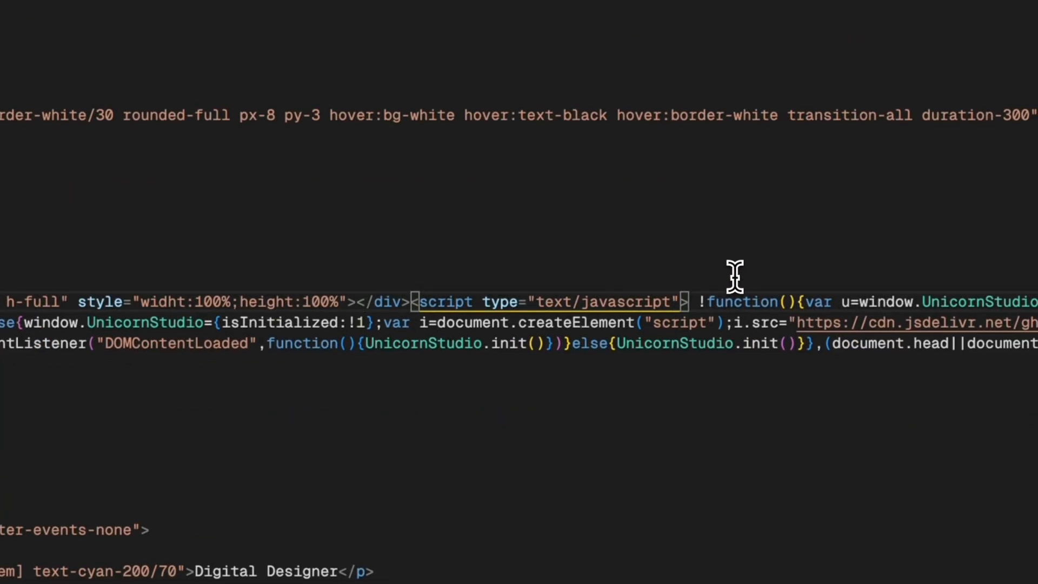
type("classe\"")
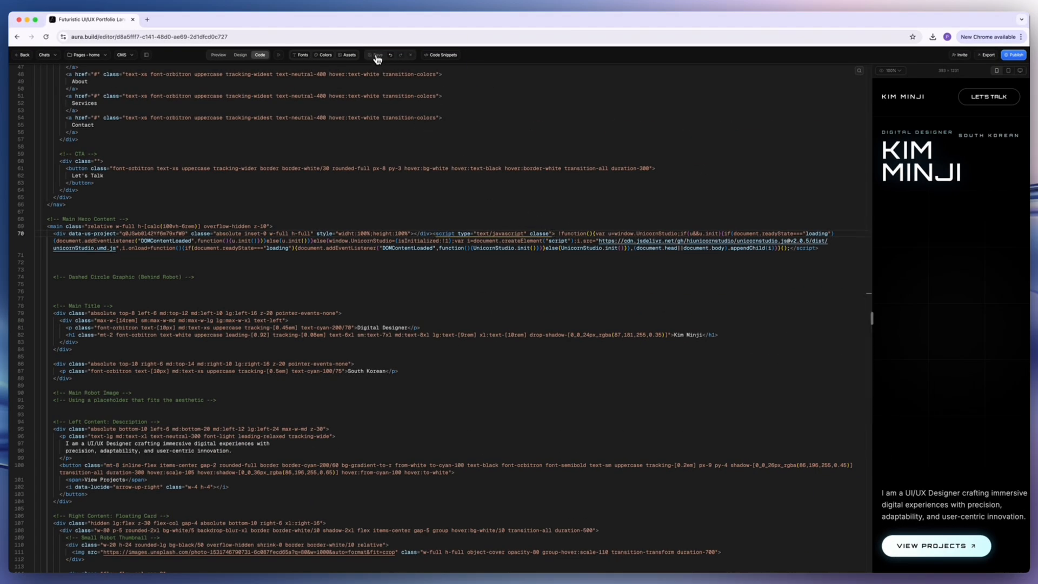
left_click(221, 58)
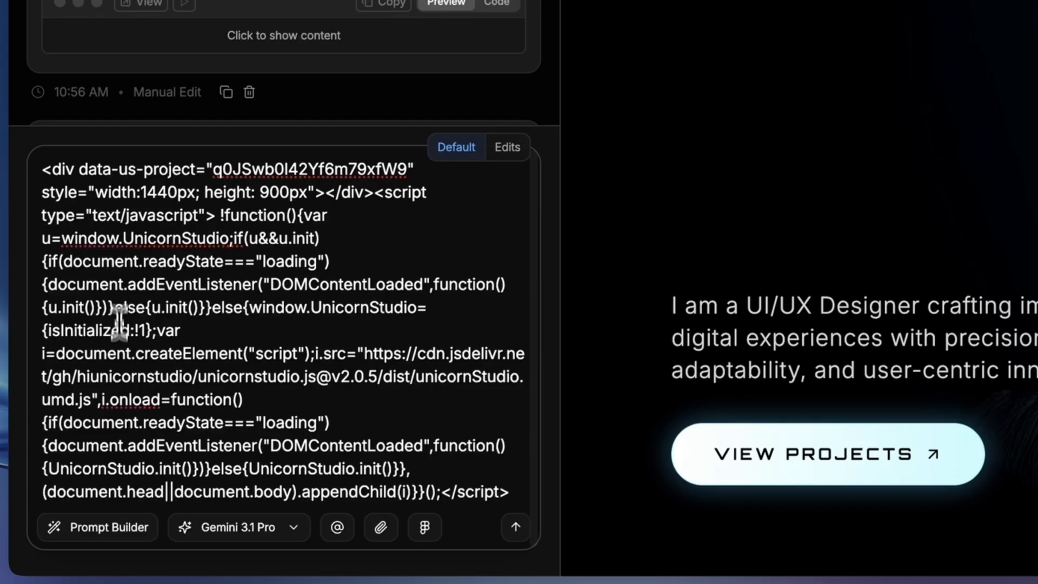
Write the prompt "Place the unicorn bg full screen under header navigation, use w-full h-full" above the embed code in the chat.
left_click(44, 169)
key("shift+Return")
key("shift+Return")
left_click(54, 119)
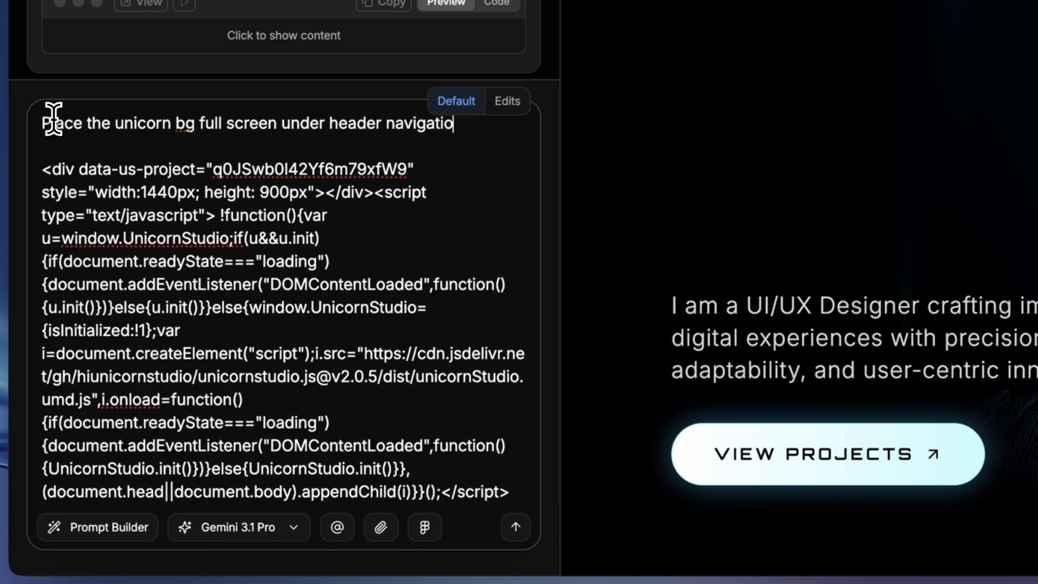
type("-full h-full, asolut")
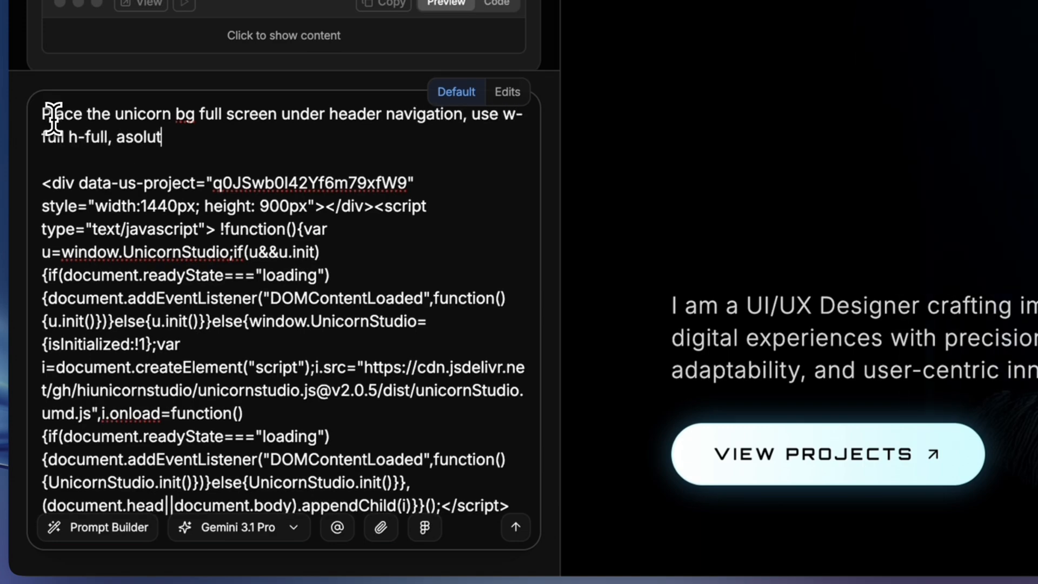